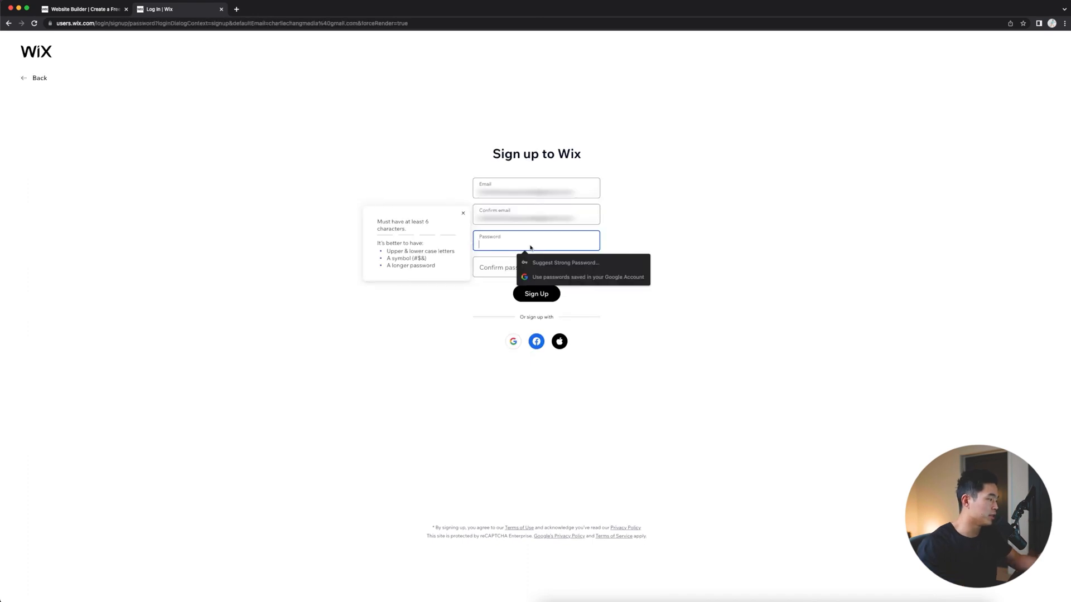
# - Sign up for a new Wix account by entering the e-mail address and account password
pyautogui.write('•')
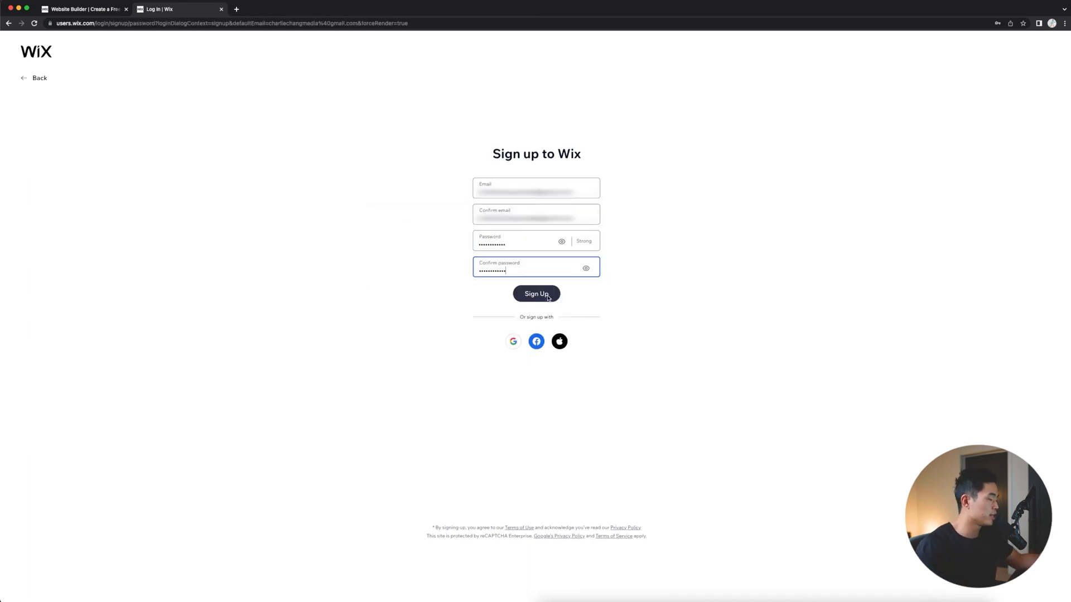
pyautogui.press('Return')
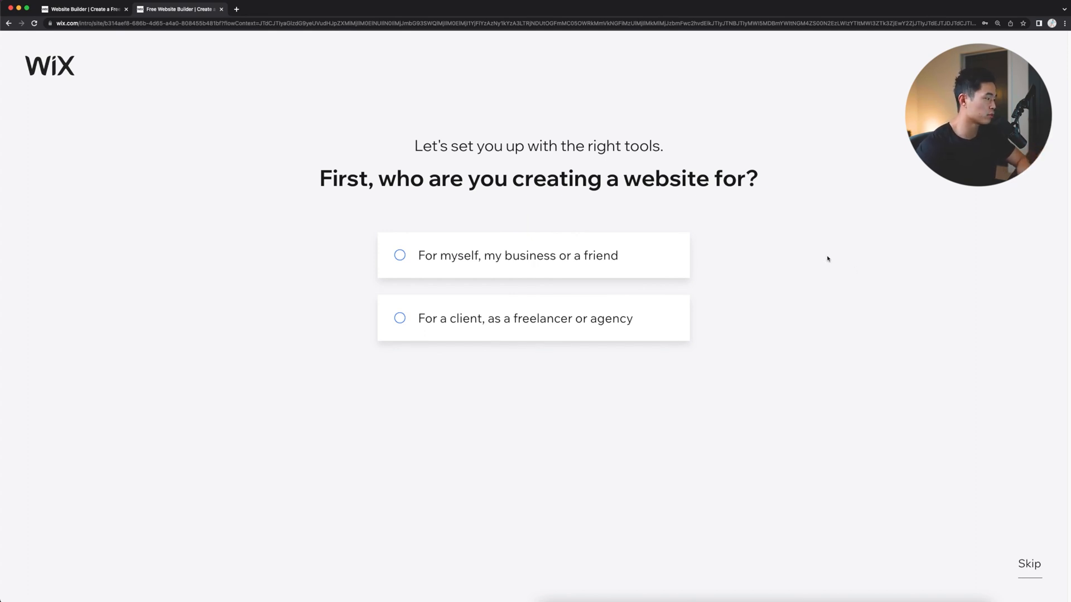
# - State that the website is for myself, my business or a friend, and choose Professional CV as its type
pyautogui.click(613, 255)
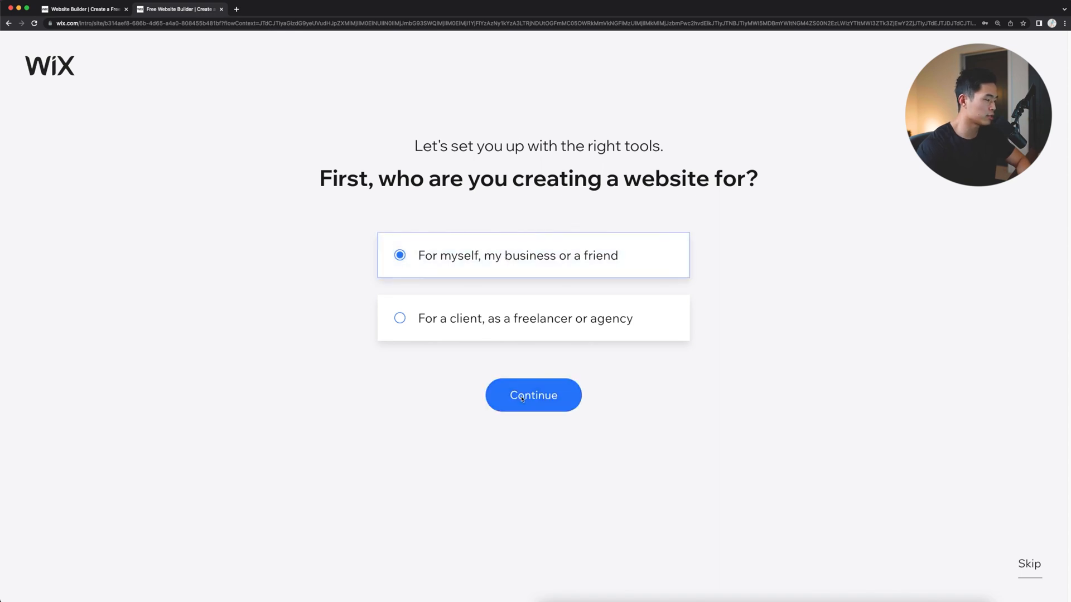
pyautogui.click(1039, 560)
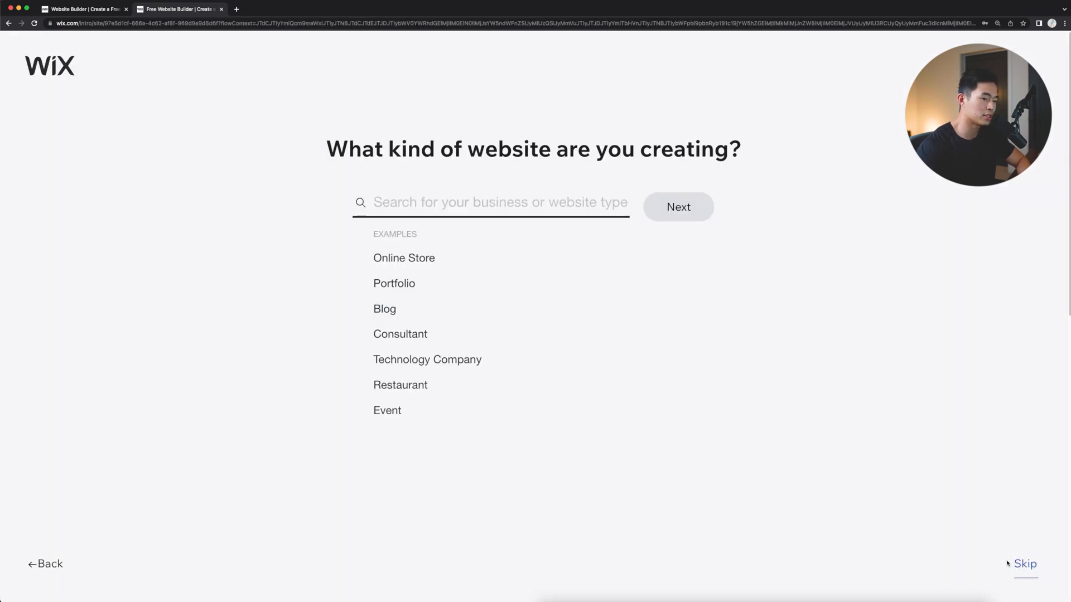
pyautogui.click(1021, 560)
pyautogui.write('Charlie Chang Speake')
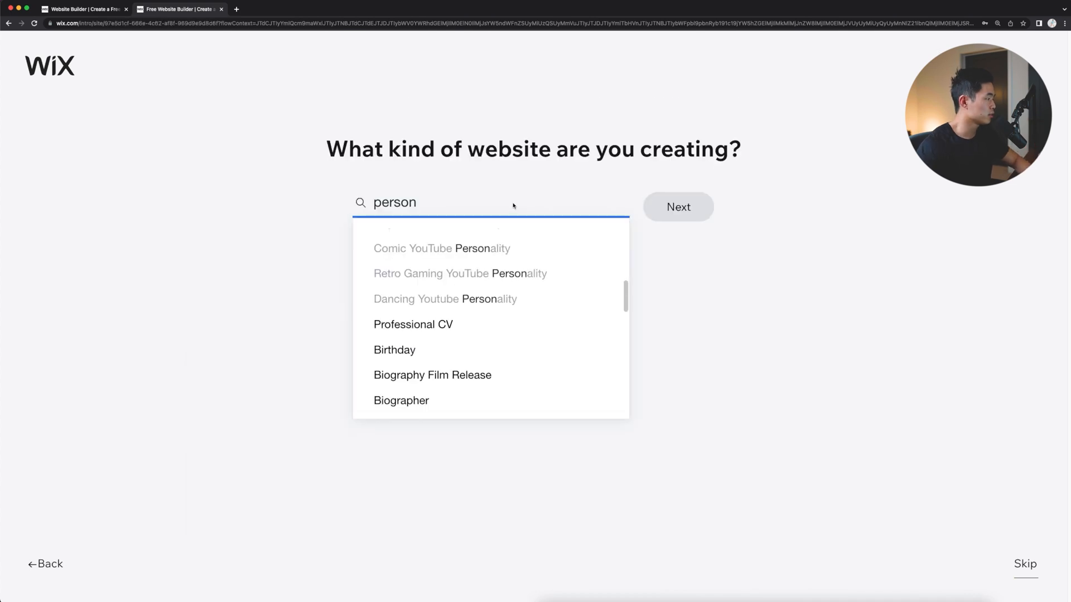
pyautogui.click(444, 329)
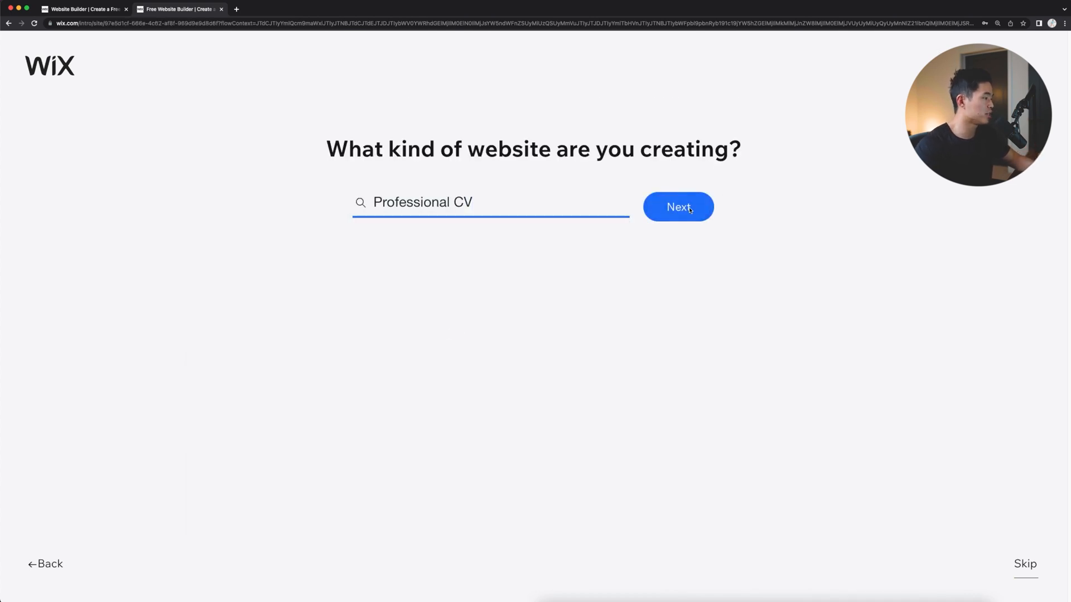
pyautogui.press('Return')
# - Name the website after its owner and select the Blog and Instagram Feed features for it
pyautogui.write('Charlie Chang')
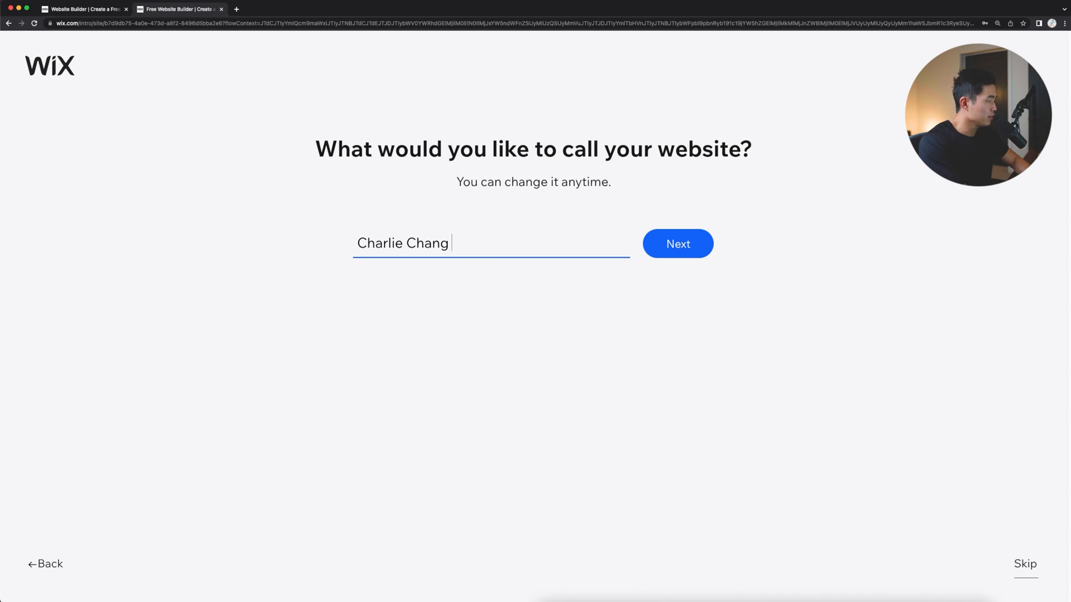
pyautogui.press('Return')
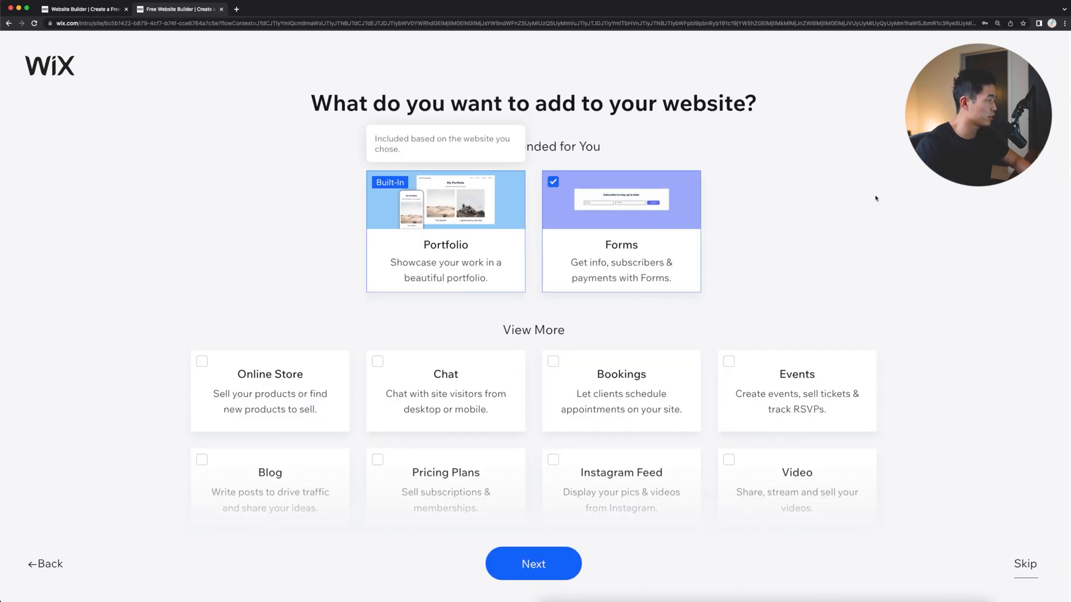
pyautogui.scroll(-3, 888, 196)
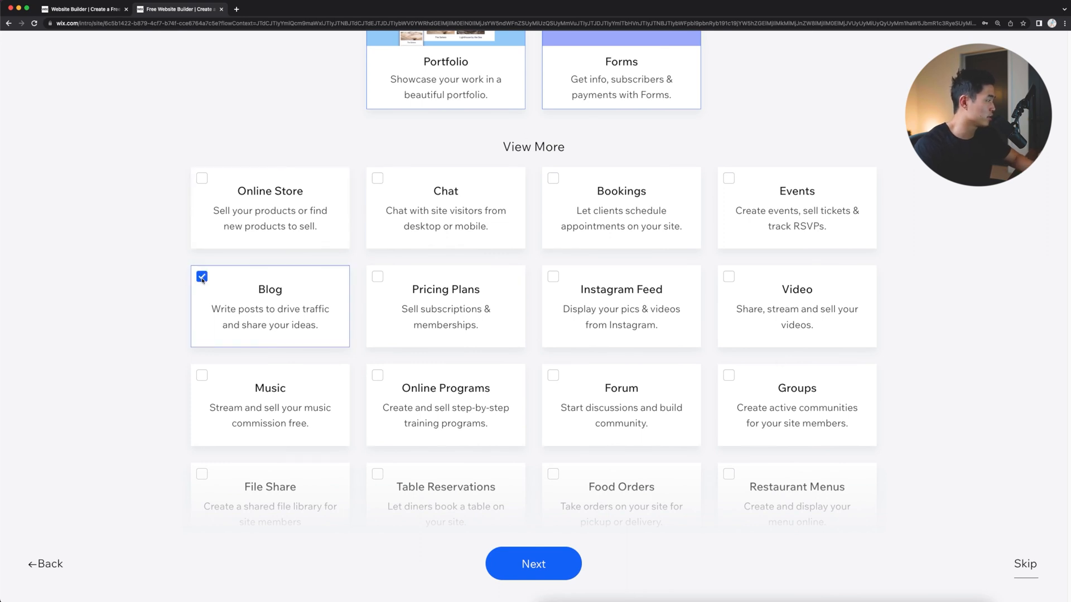
pyautogui.click(557, 284)
pyautogui.scroll(-3, 556, 549)
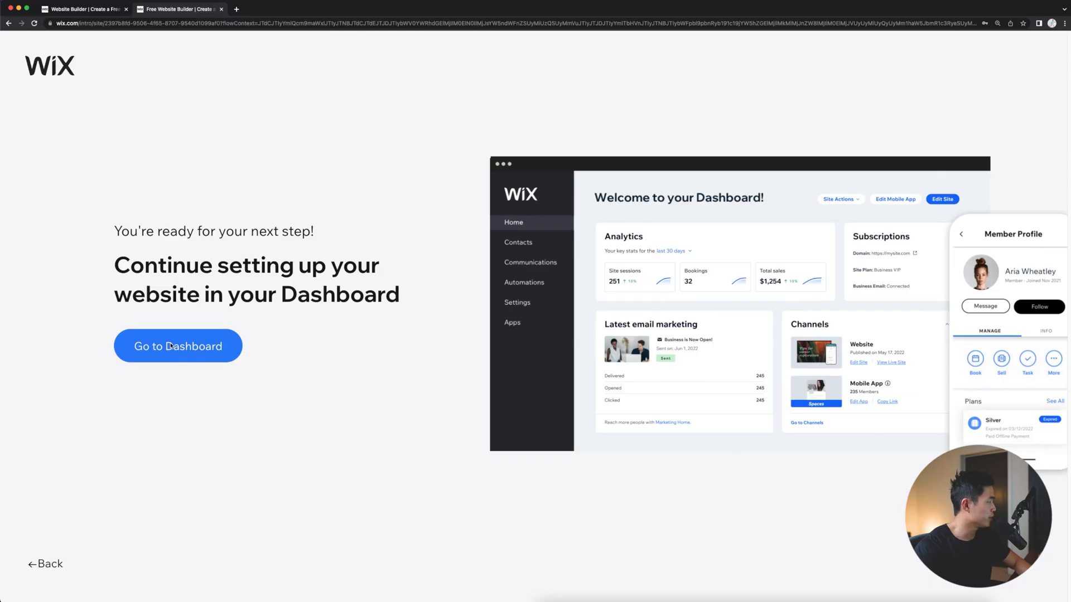
# - View the Blog overview and return to the dashboard home
pyautogui.click(171, 346)
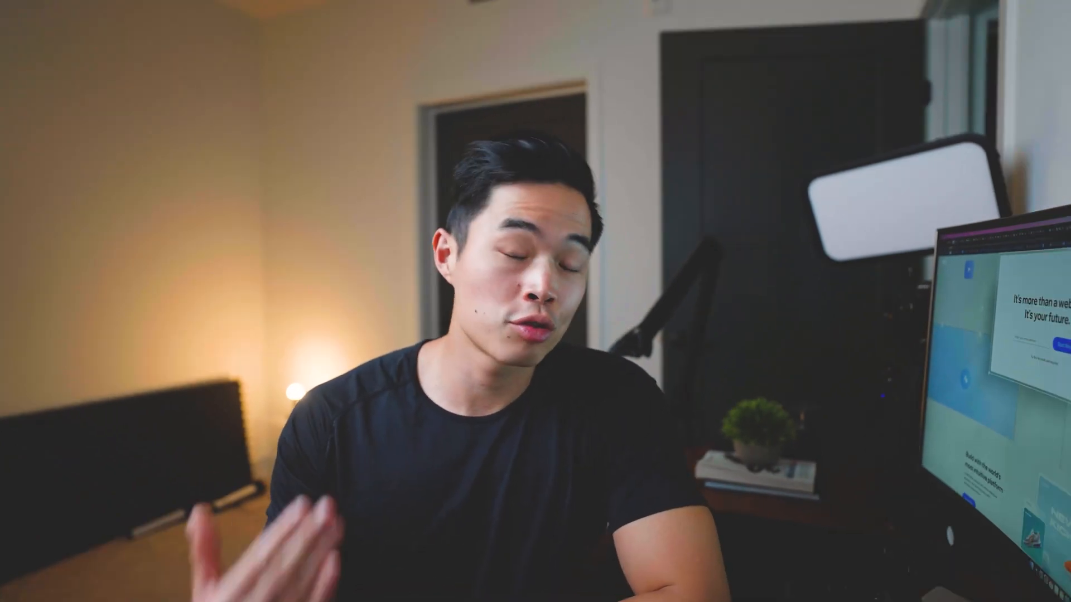
pyautogui.click(82, 223)
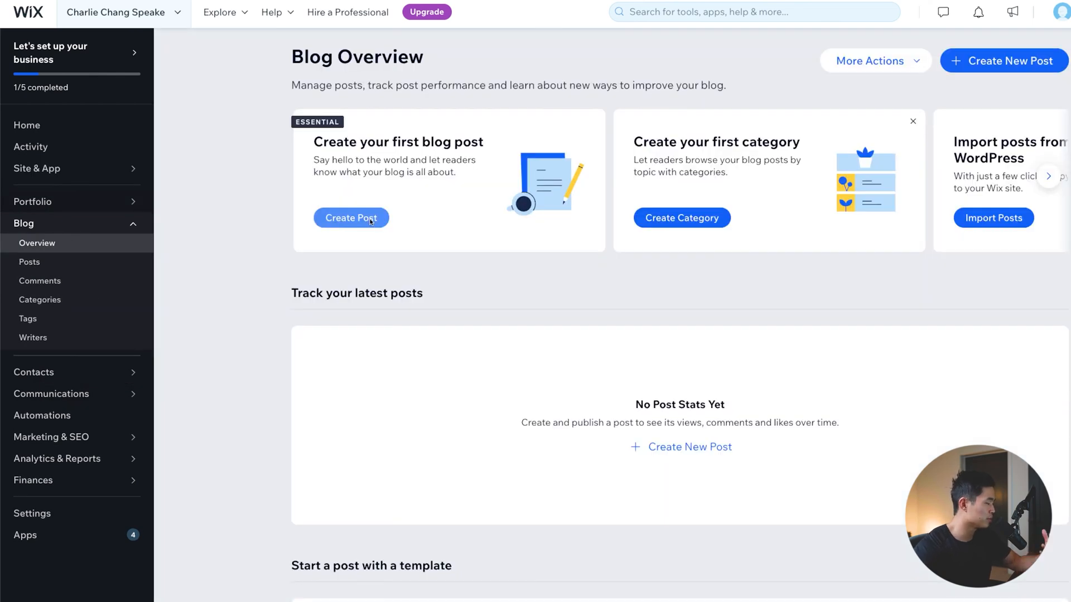
pyautogui.click(27, 125)
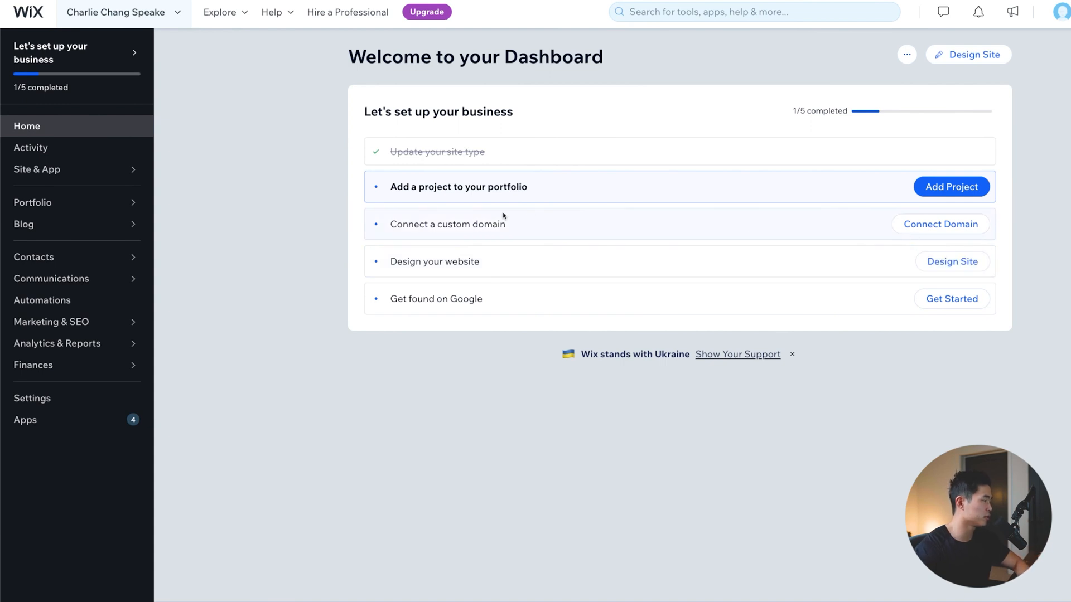
# - Look up a custom domain based on the owner's name to connect to the site
pyautogui.click(959, 230)
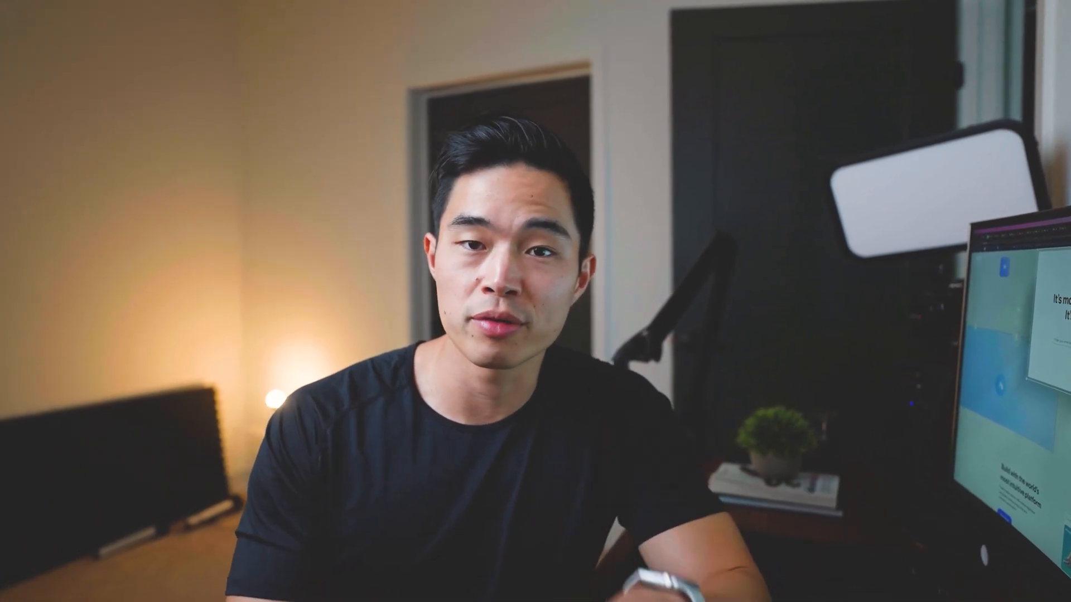
pyautogui.write('charliechangspeaker')
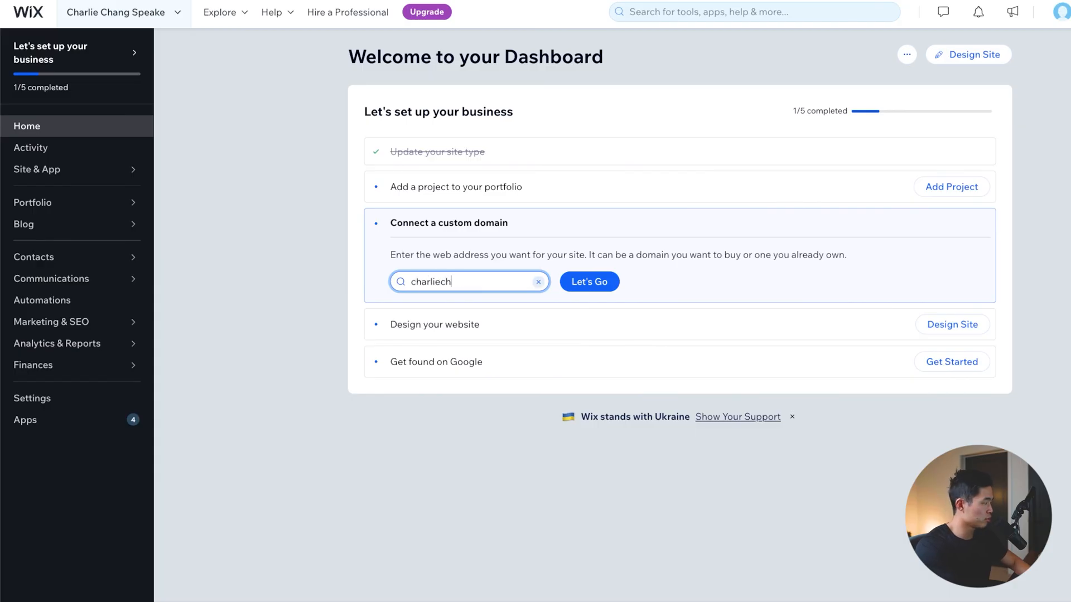
pyautogui.click(580, 282)
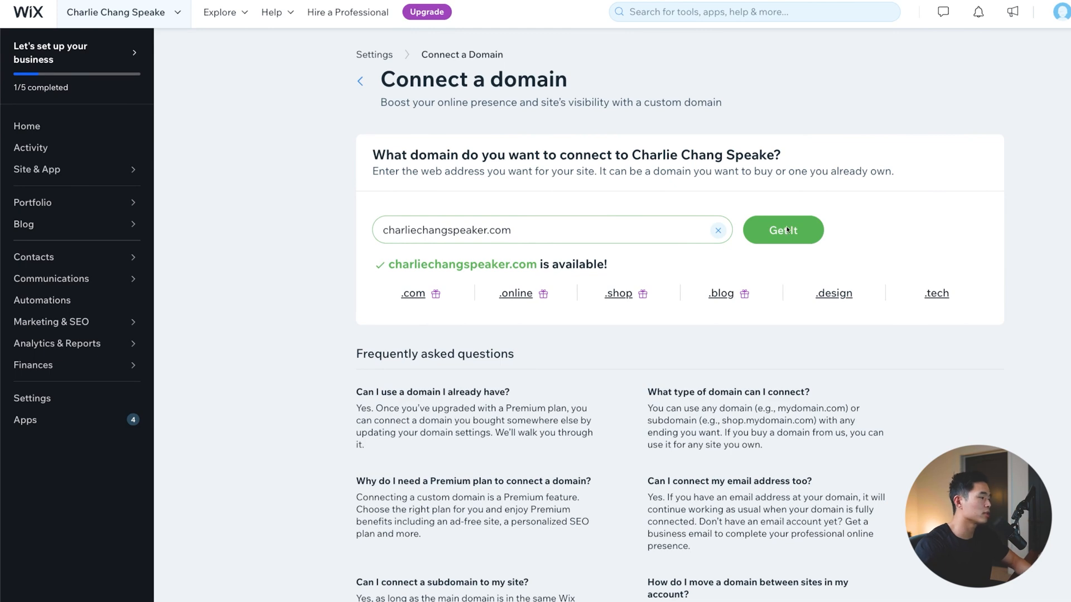
pyautogui.click(784, 230)
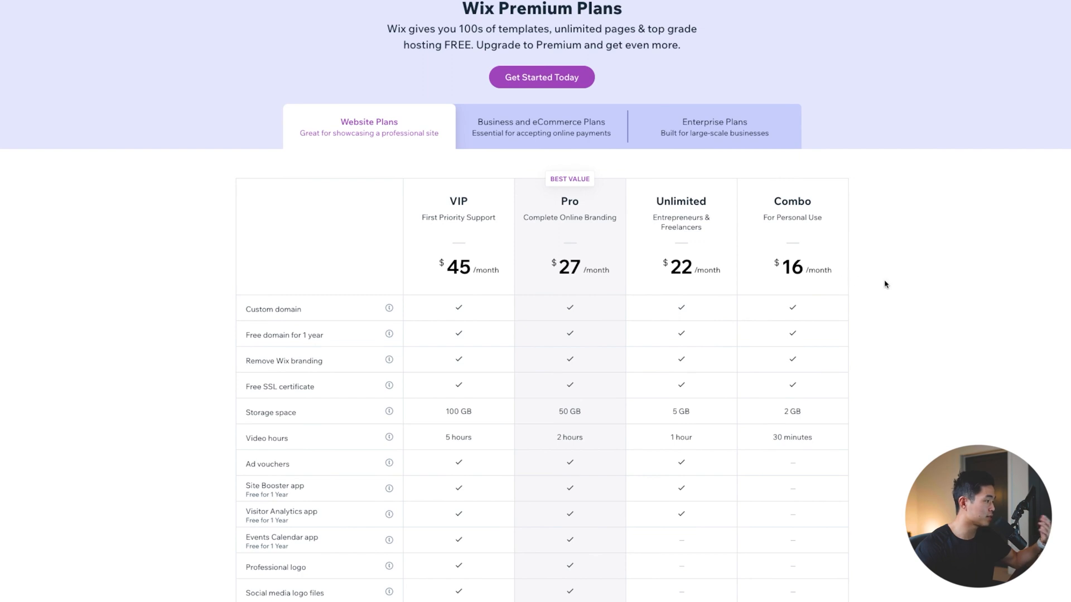
# - Compare the Website, Business and eCommerce, and Enterprise premium plans, including the explanation of video hours
pyautogui.scroll(-2, 885, 283)
pyautogui.scroll(2, 886, 283)
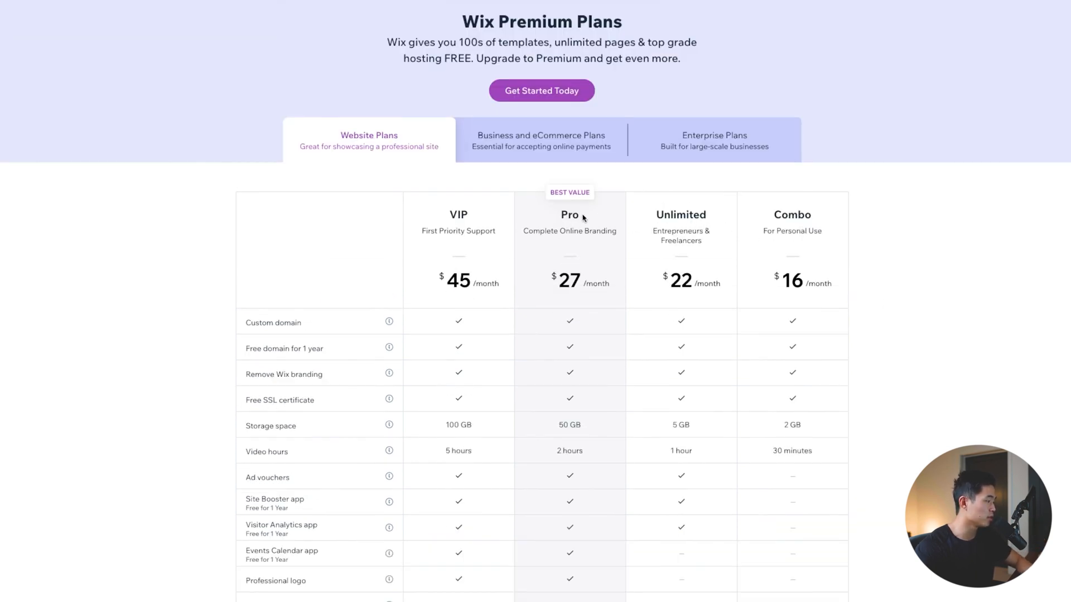
pyautogui.click(543, 142)
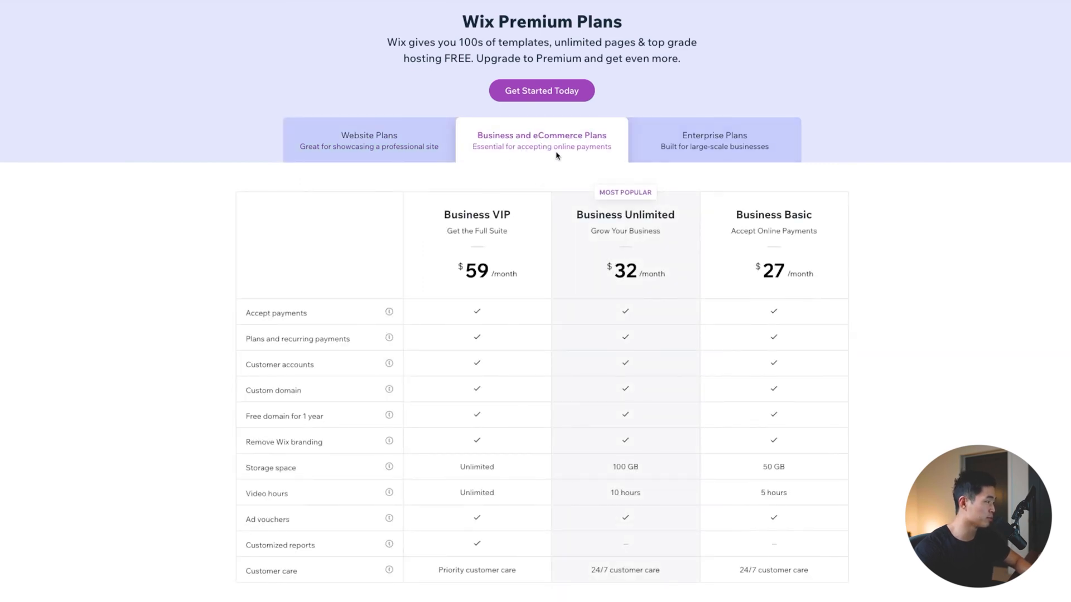
pyautogui.click(707, 147)
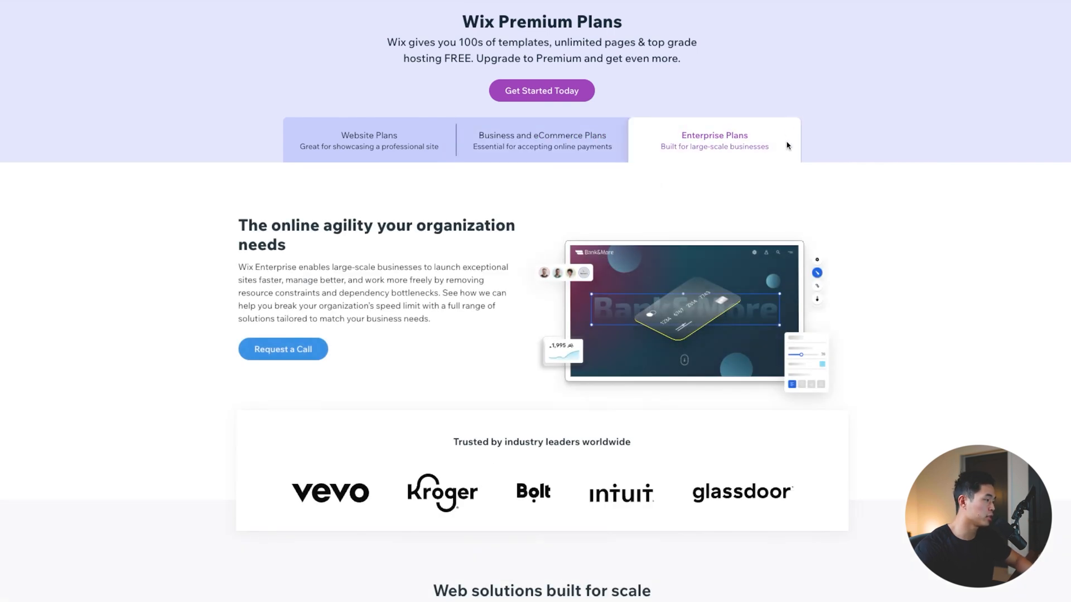
pyautogui.click(370, 150)
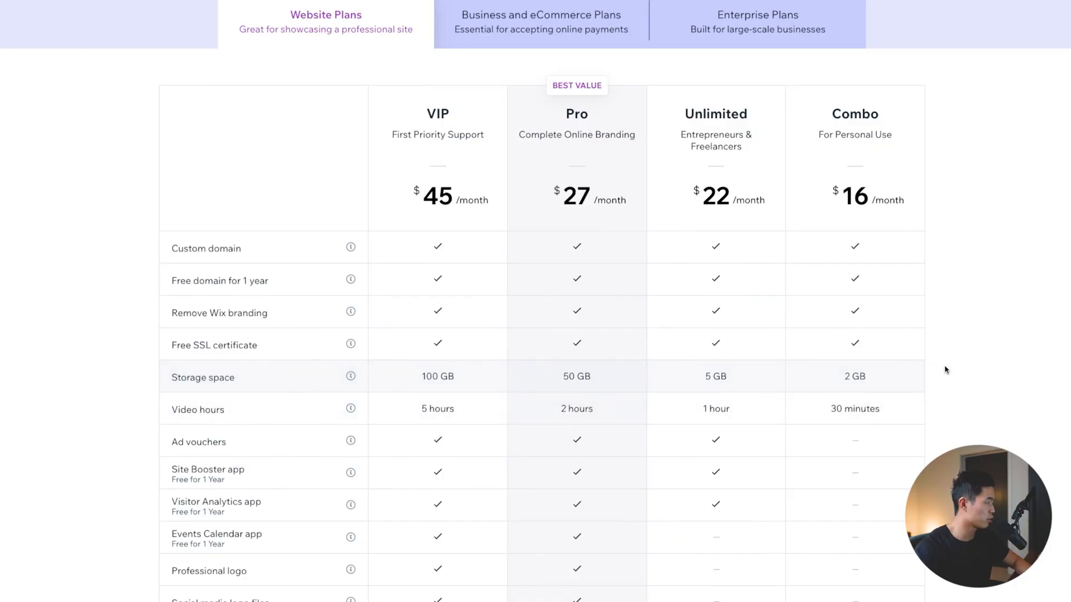
pyautogui.moveTo(351, 408)
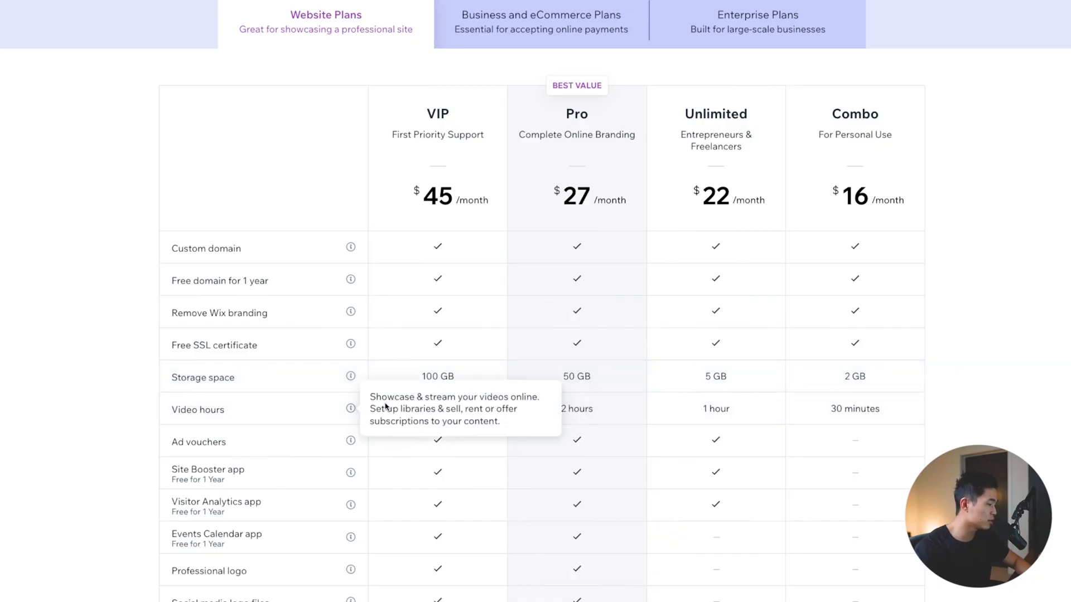
pyautogui.scroll(-1, 386, 407)
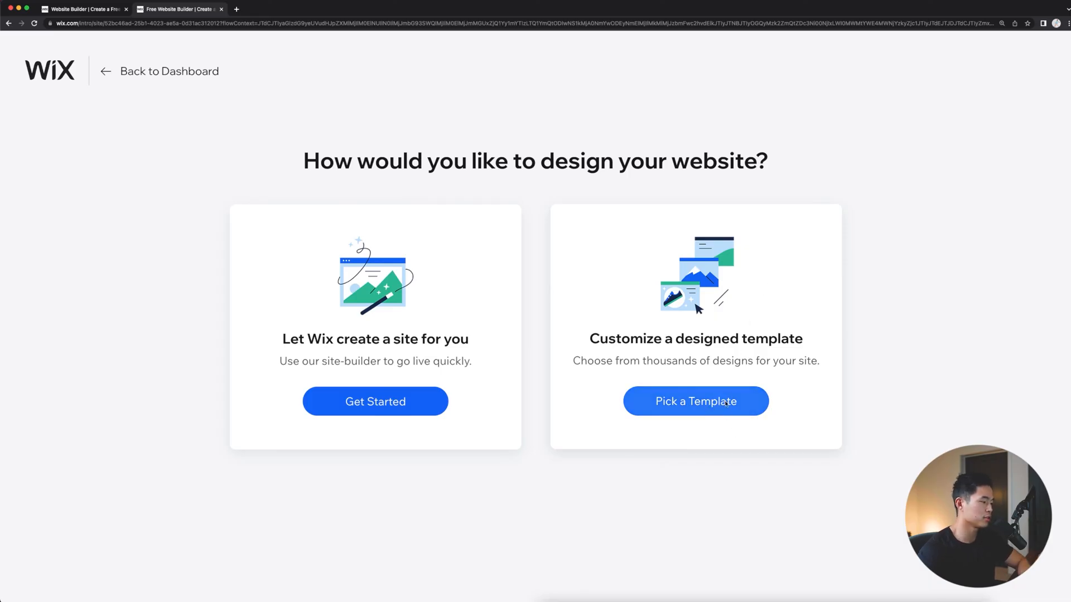
# - Choose to customize a designed template and browse the Professional CV template results
pyautogui.click(694, 407)
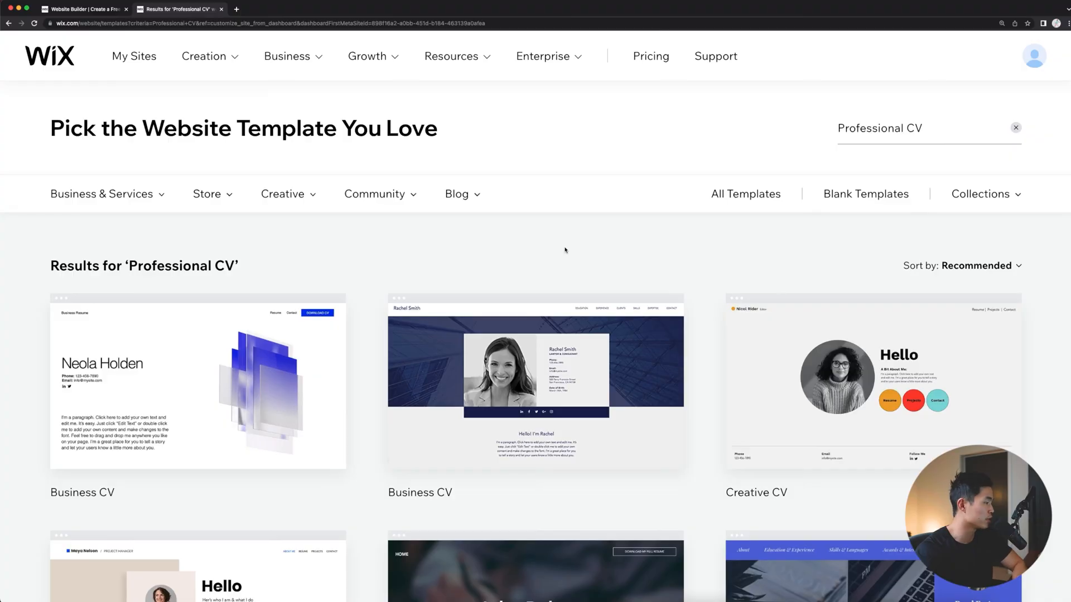
pyautogui.scroll(-1, 613, 250)
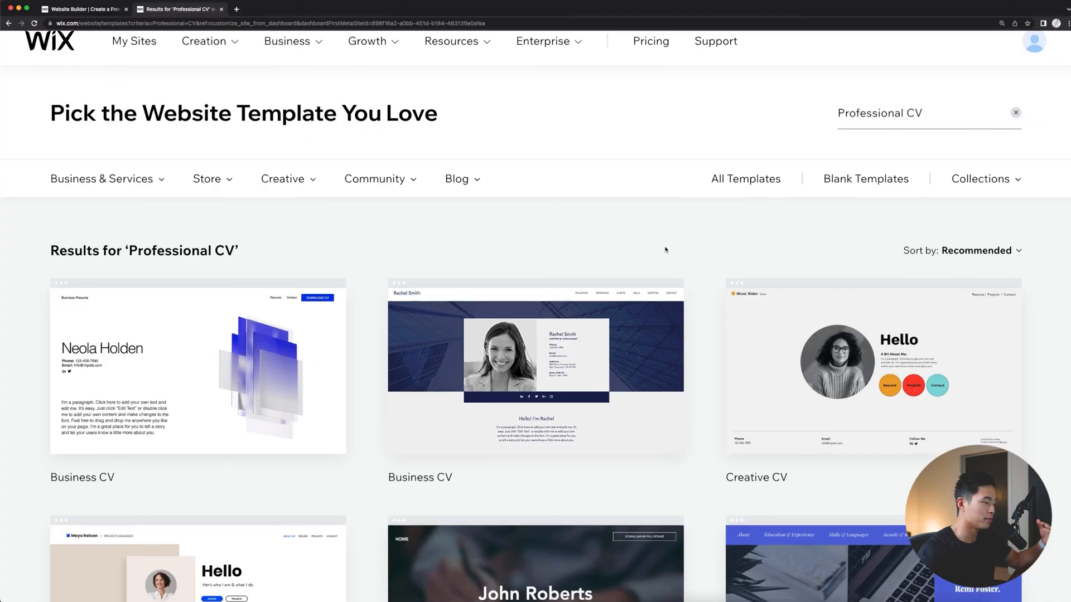
pyautogui.scroll(-5, 660, 262)
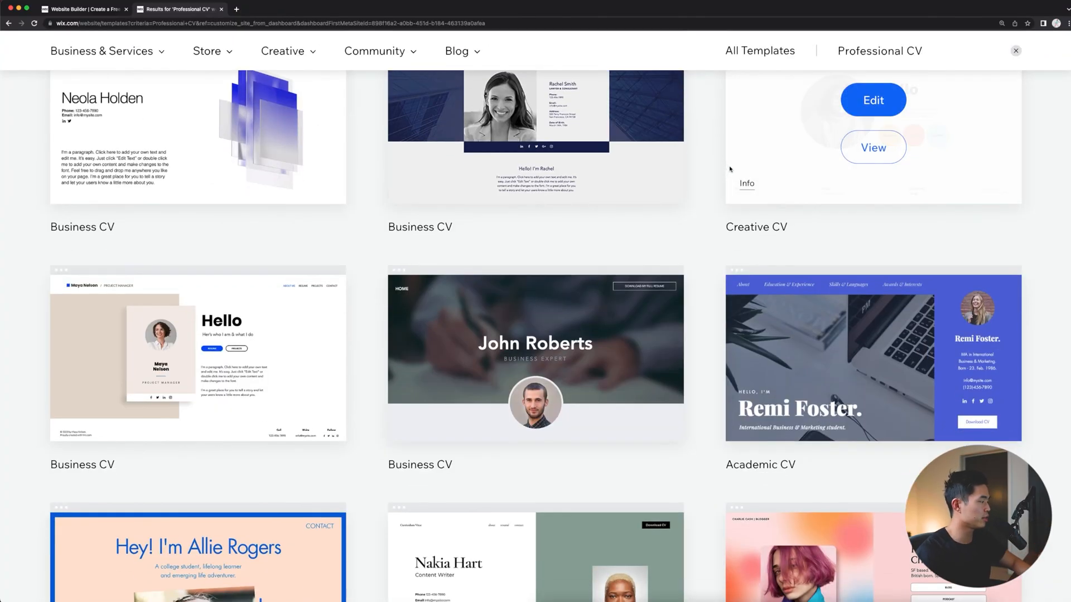
pyautogui.scroll(-3, 720, 201)
pyautogui.scroll(-4, 705, 217)
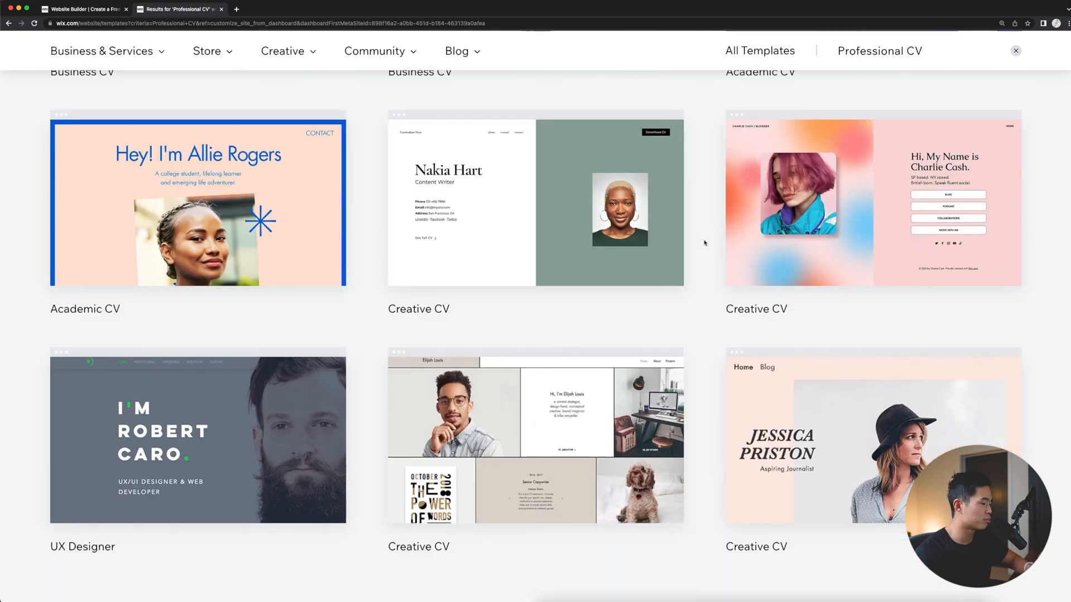
pyautogui.moveTo(735, 458)
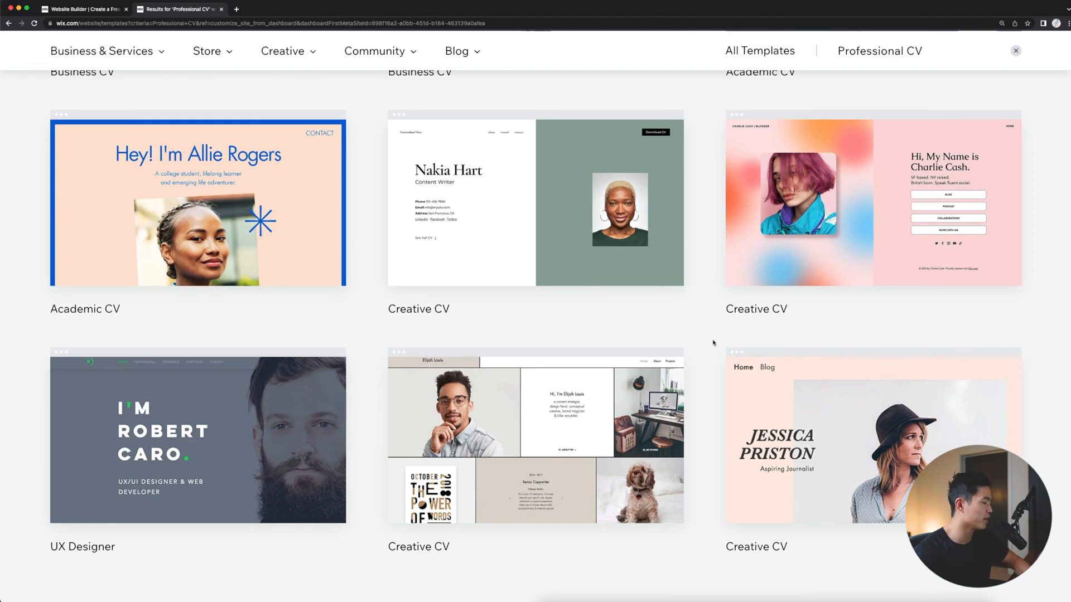
pyautogui.scroll(-3, 716, 348)
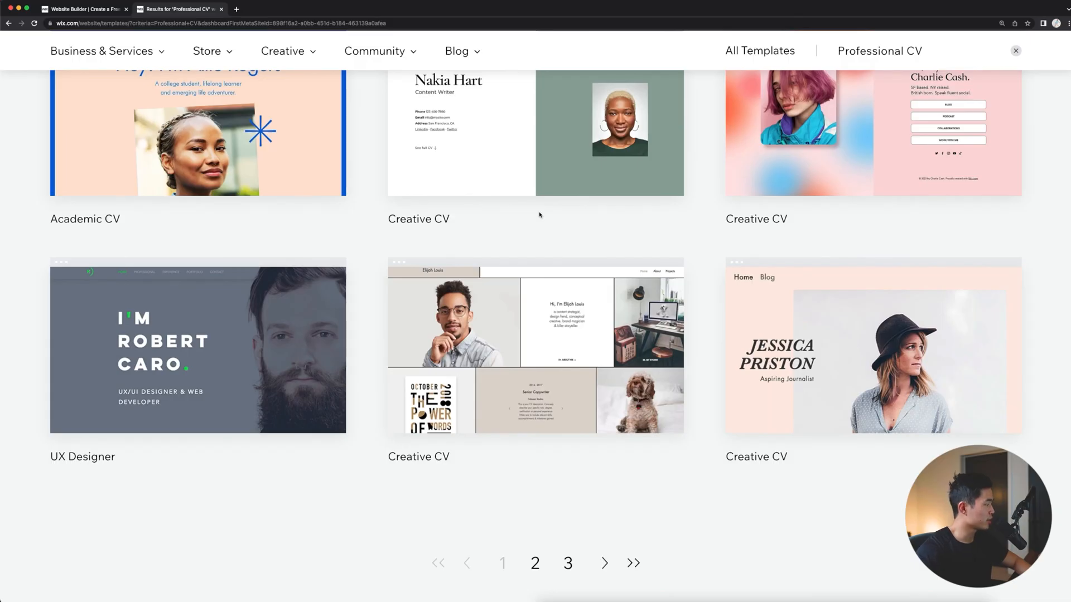
# - Preview the aspiring journalist's Creative CV template and open it for editing as the site's starting point
pyautogui.moveTo(979, 407)
pyautogui.click(892, 377)
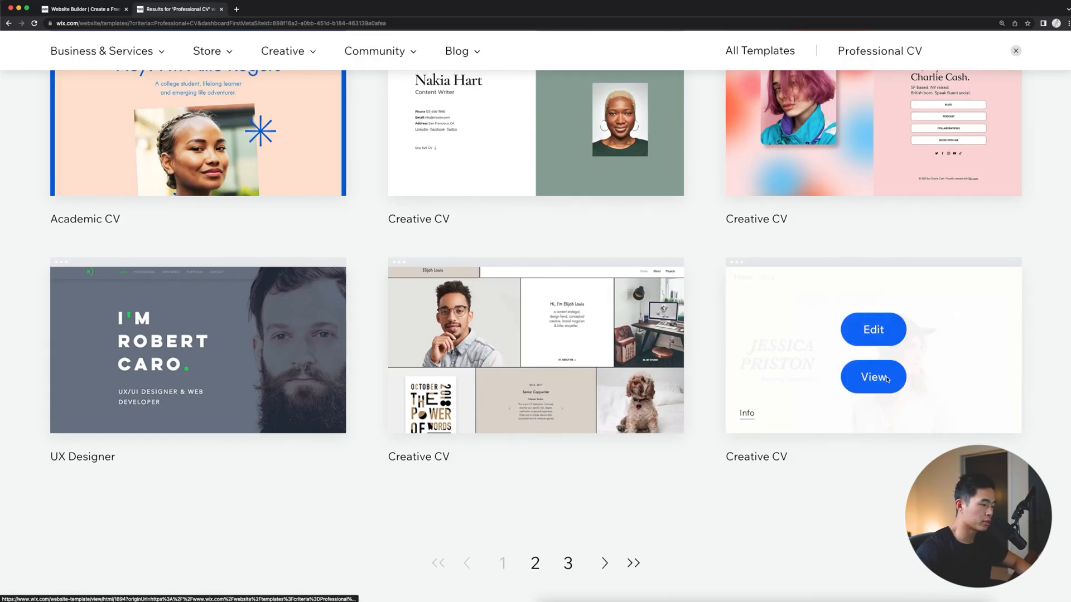
pyautogui.scroll(-15, 893, 375)
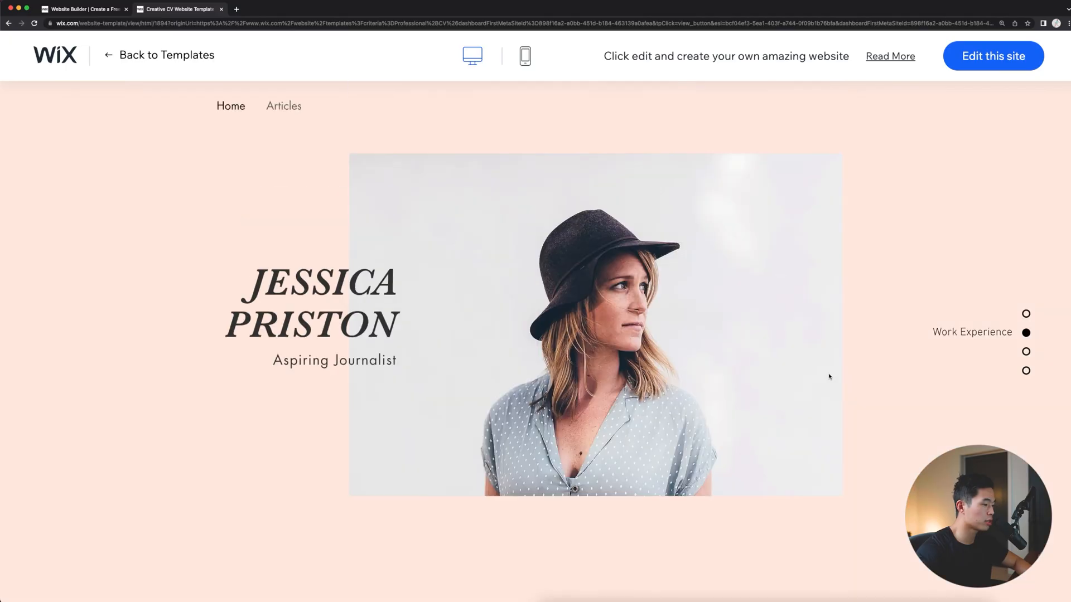
pyautogui.click(1030, 55)
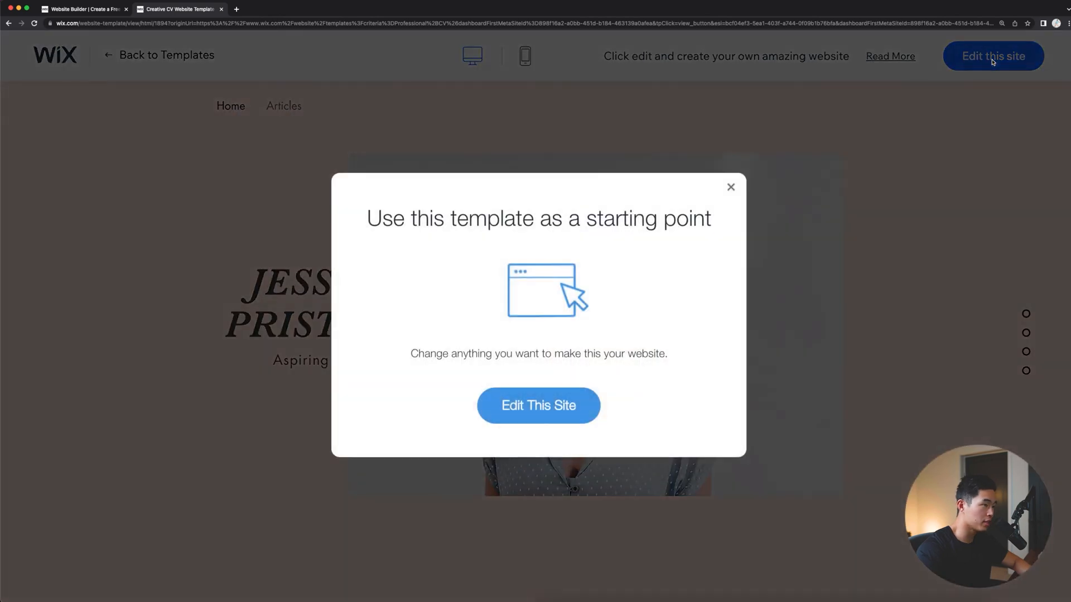
pyautogui.click(537, 407)
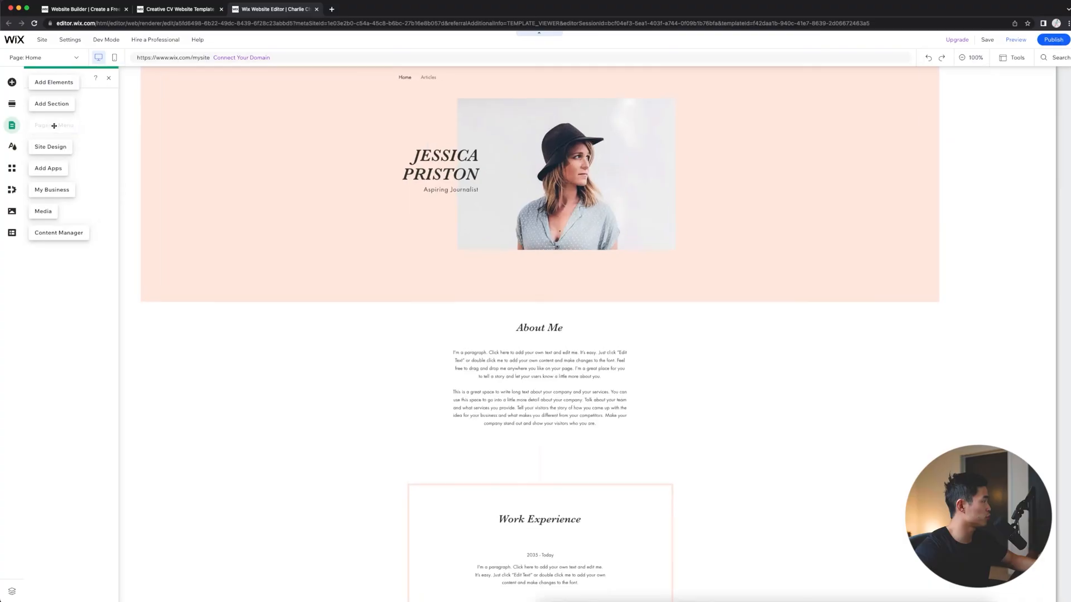
# - Add the Profile page design from the About category to the site and rename the page About Me
pyautogui.click(54, 126)
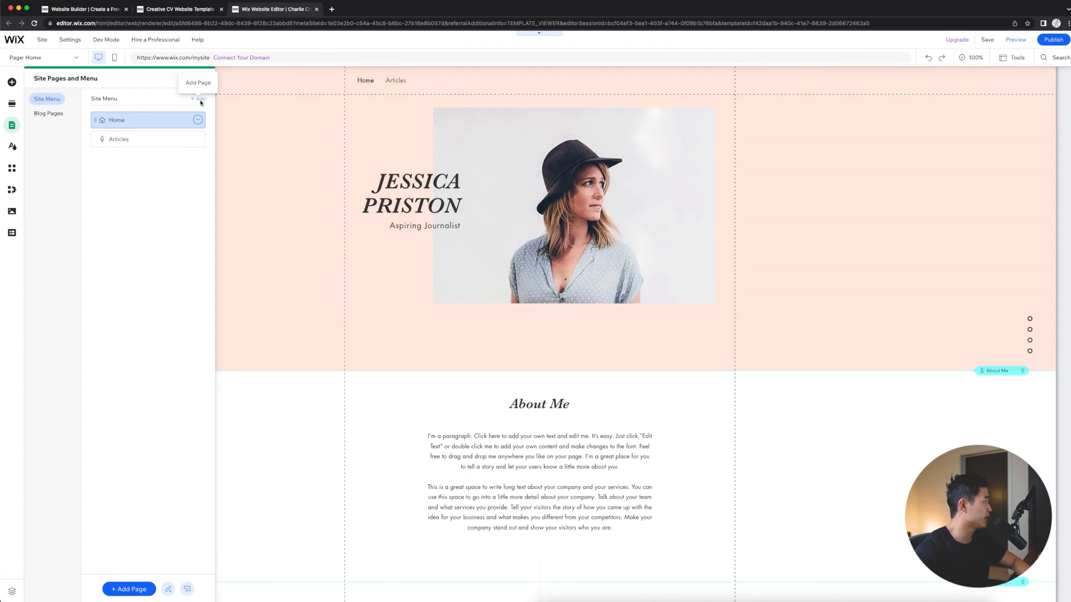
pyautogui.click(200, 99)
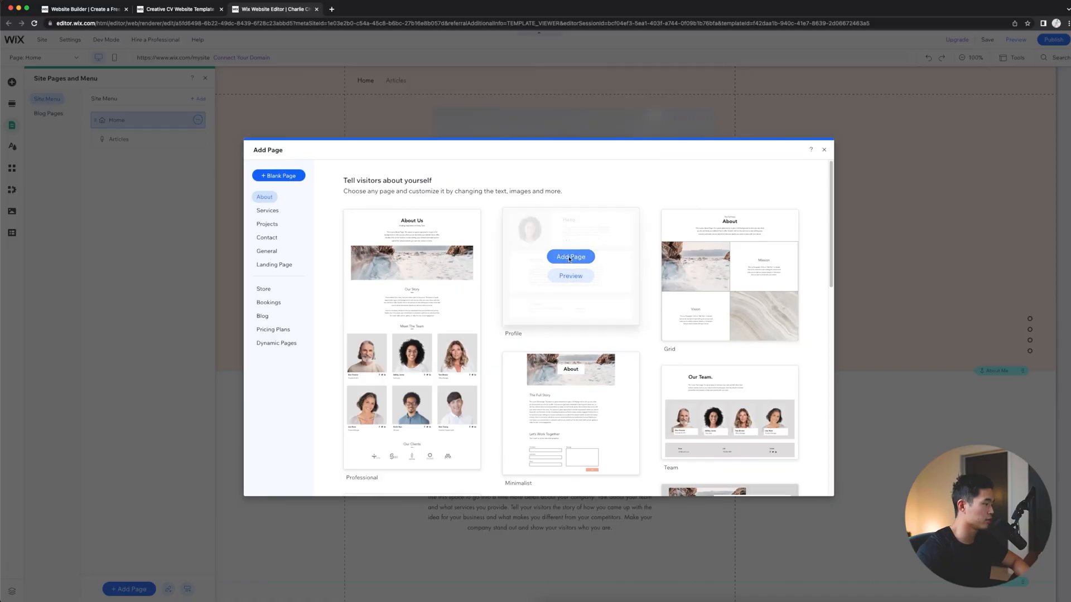
pyautogui.click(569, 254)
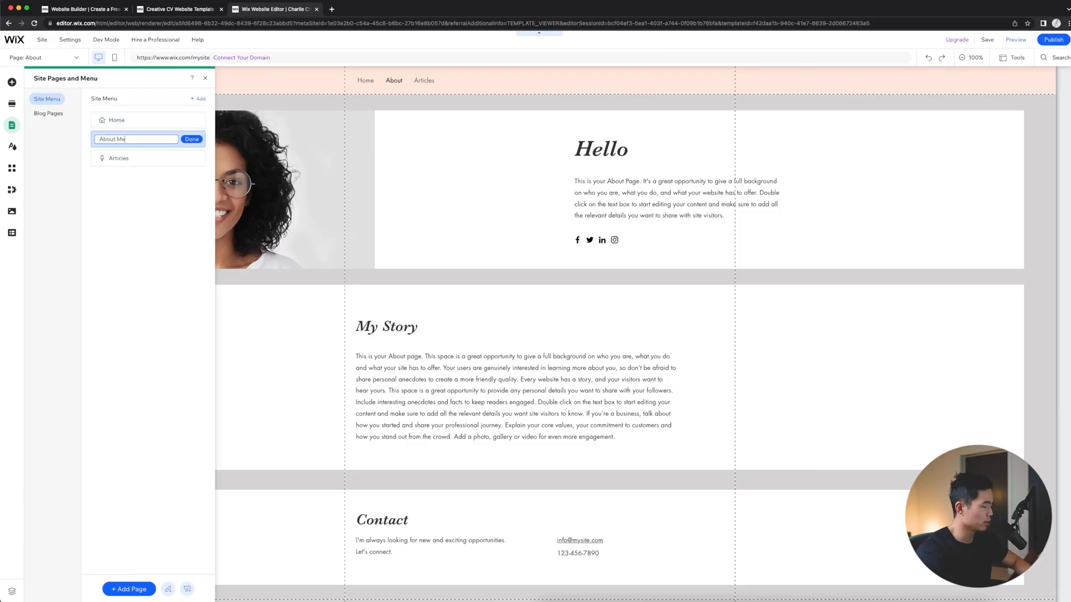
pyautogui.click(188, 139)
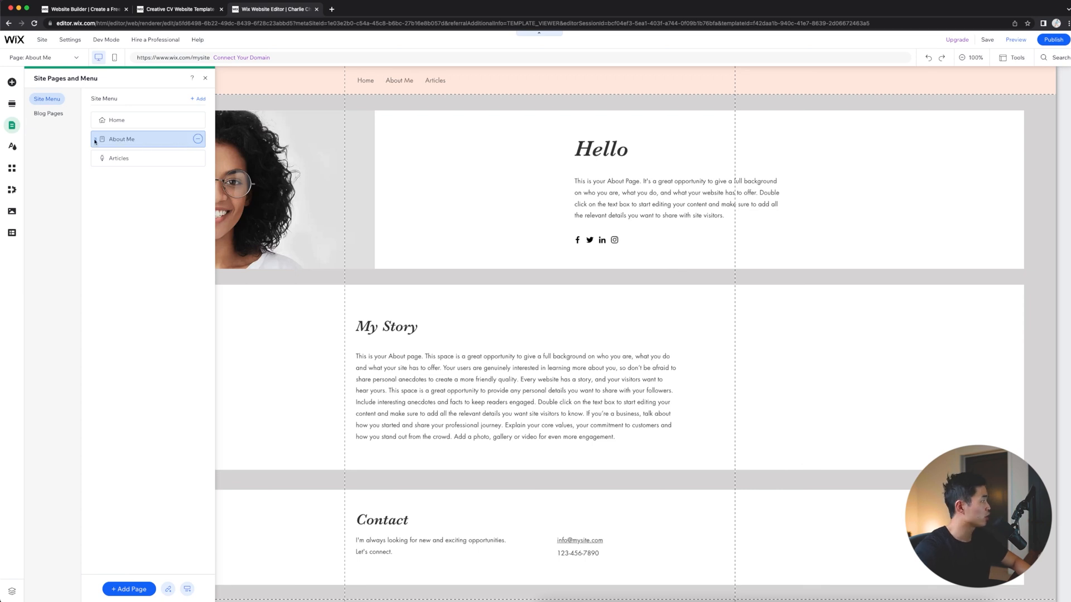
# - Move the About Me page below Articles in the site menu and review its page options
pyautogui.moveTo(95, 141); pyautogui.dragTo(88, 158)
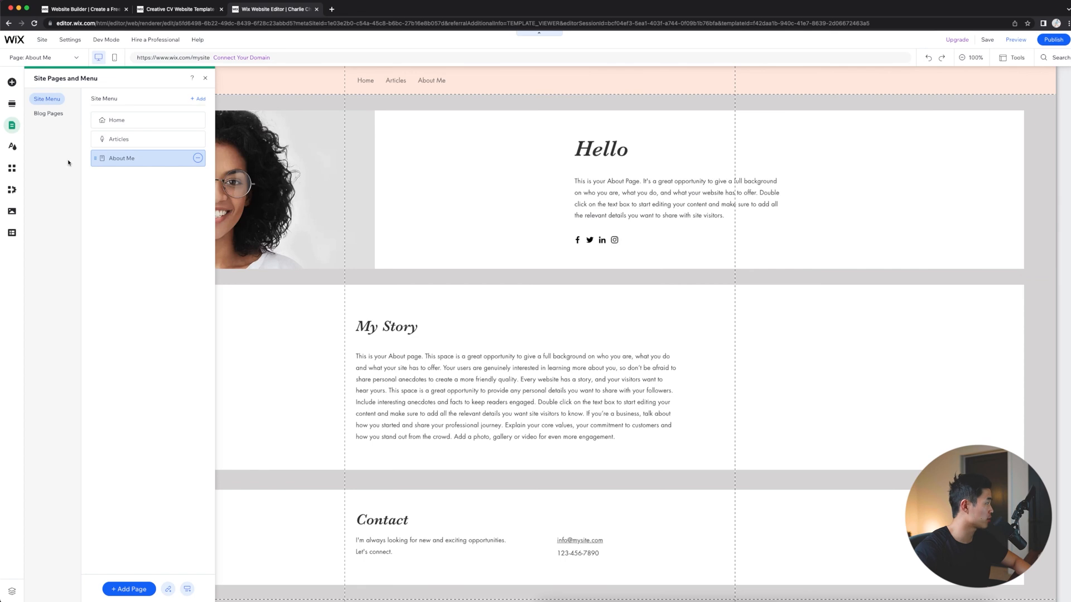
pyautogui.click(197, 159)
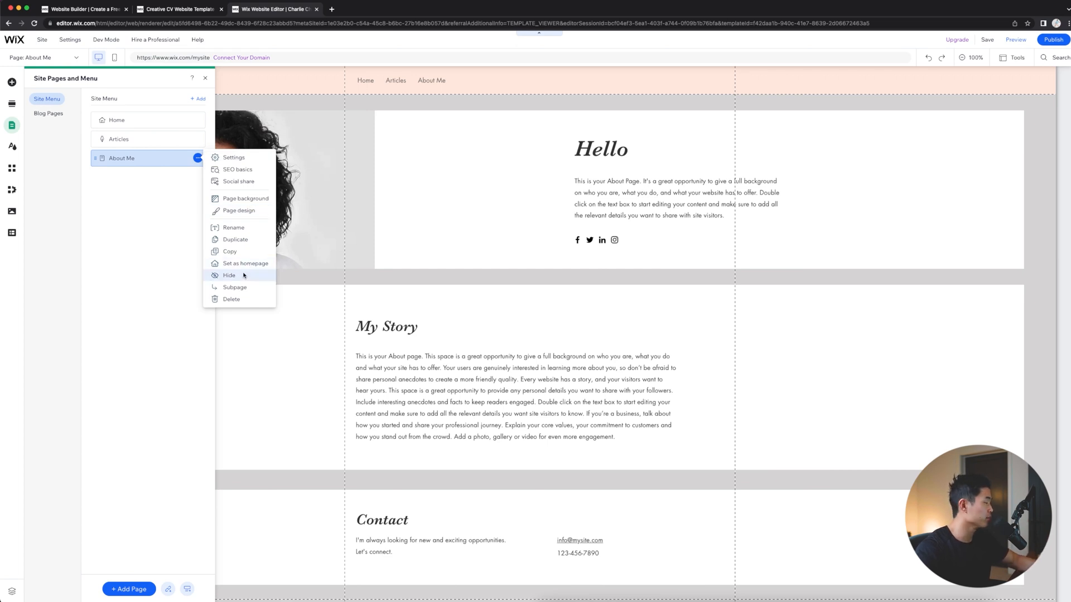
pyautogui.click(156, 183)
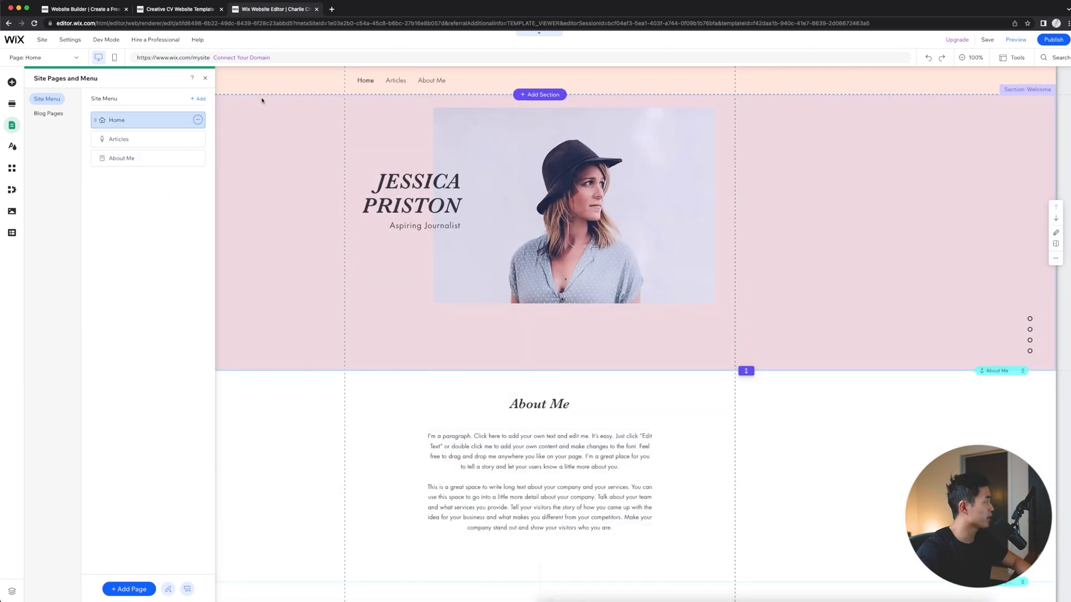
# - Change the Home page's Welcome section background to the mid-tone teal theme color
pyautogui.click(263, 108)
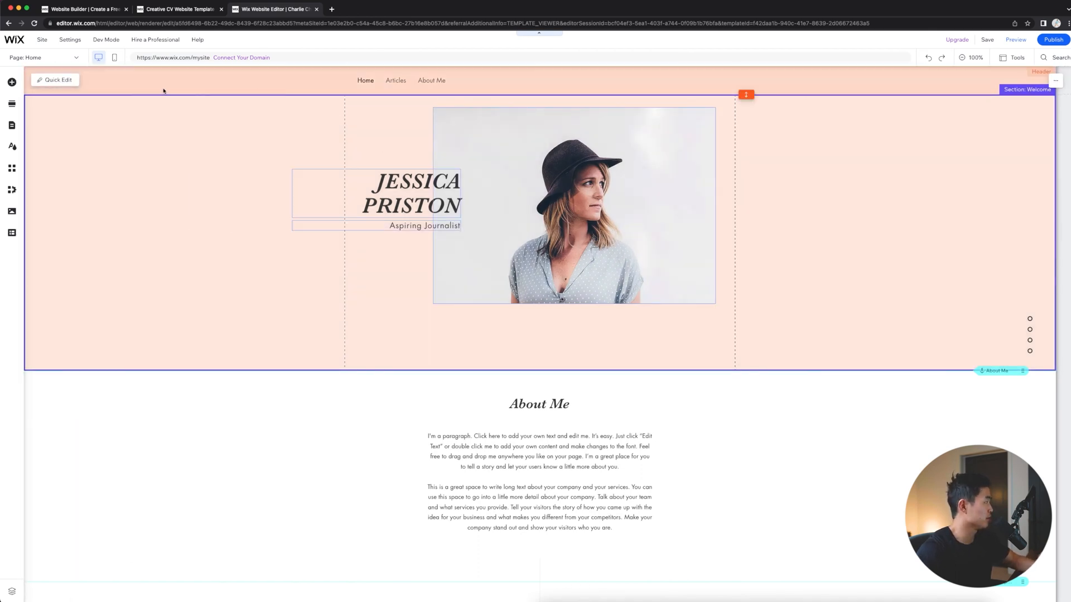
pyautogui.click(182, 159)
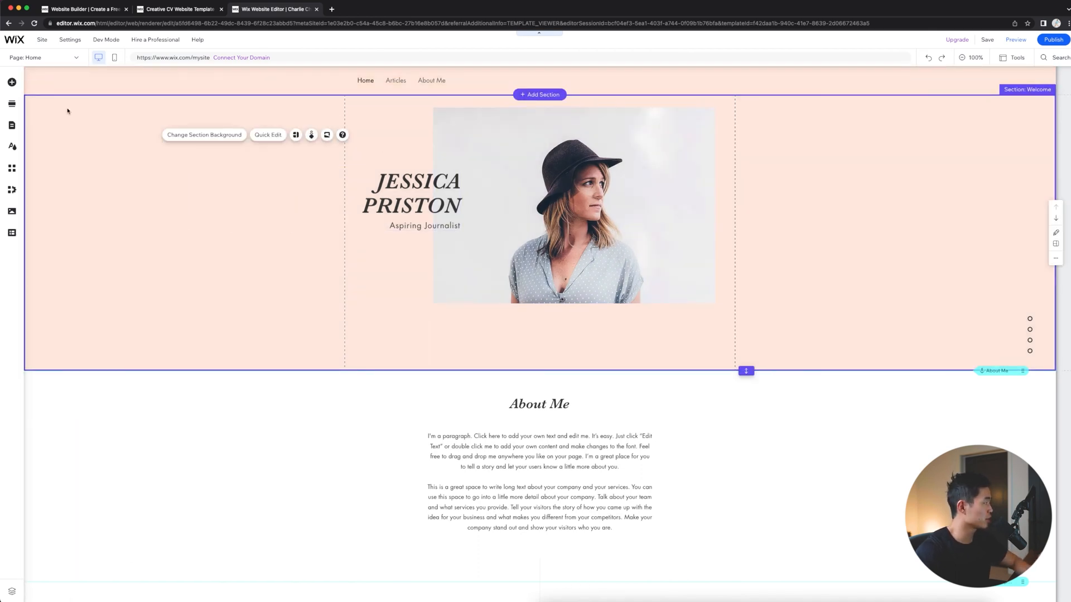
pyautogui.click(216, 134)
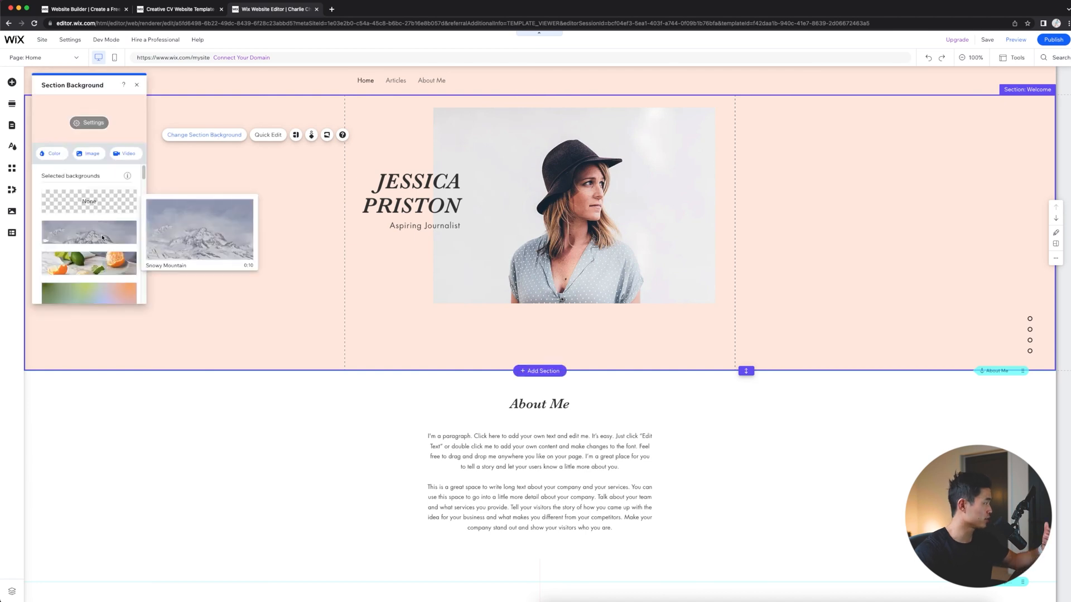
pyautogui.moveTo(101, 258)
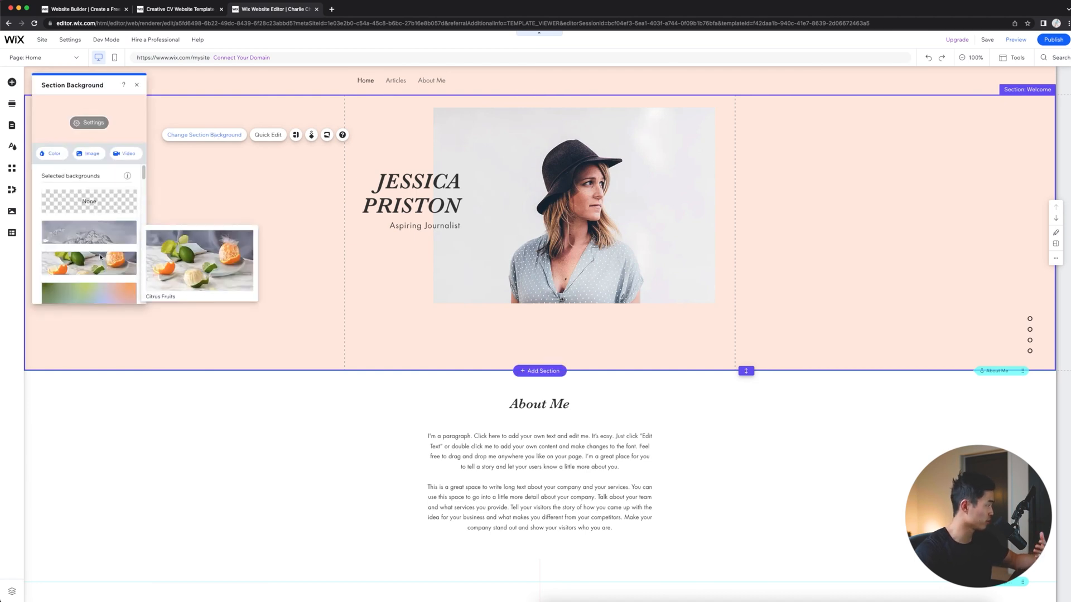
pyautogui.click(52, 154)
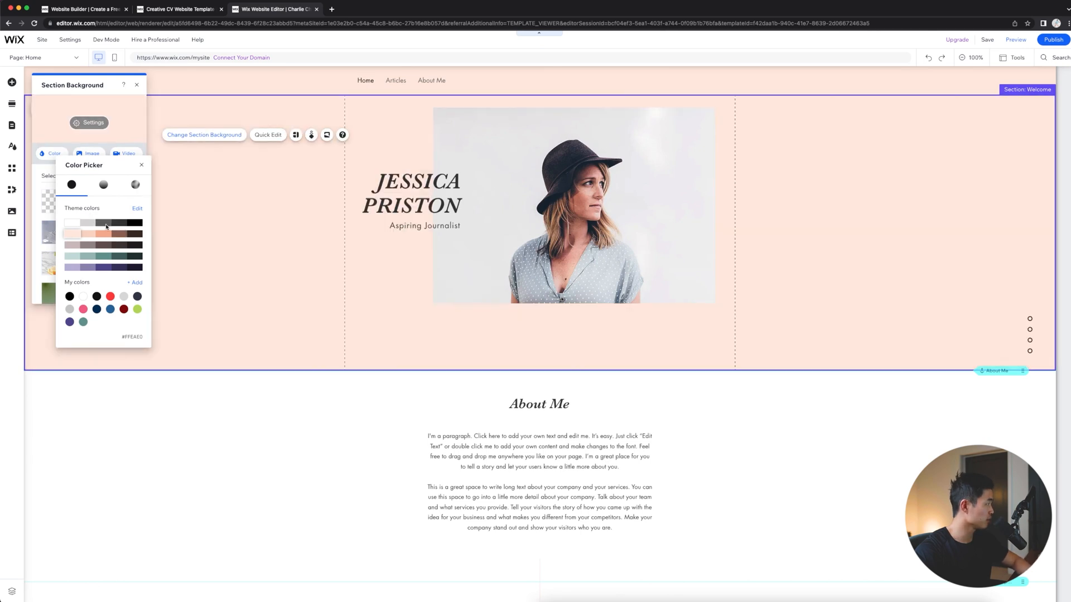
pyautogui.click(104, 257)
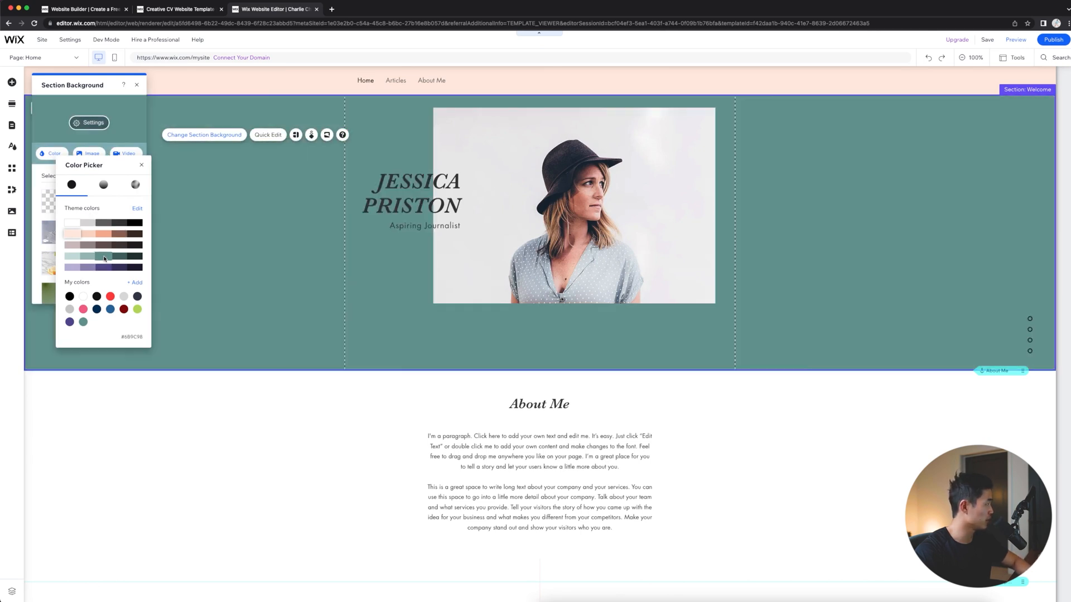
pyautogui.click(296, 167)
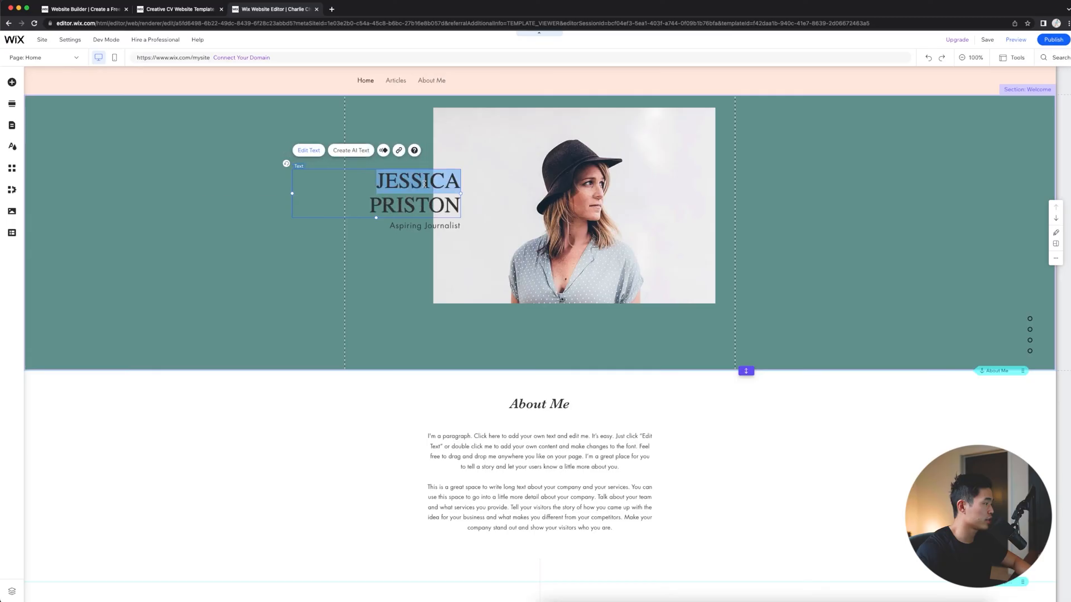
# - Replace the placeholder name in the Welcome heading with the site owner's full name in capitals
pyautogui.doubleClick(427, 207)
pyautogui.moveTo(459, 208); pyautogui.dragTo(368, 168)
pyautogui.write('CHarlie')
pyautogui.press('BackSpace')
pyautogui.press('BackSpace')
pyautogui.press('BackSpace')
pyautogui.press('BackSpace')
pyautogui.press('BackSpace')
pyautogui.write('ARLIE CHANG')
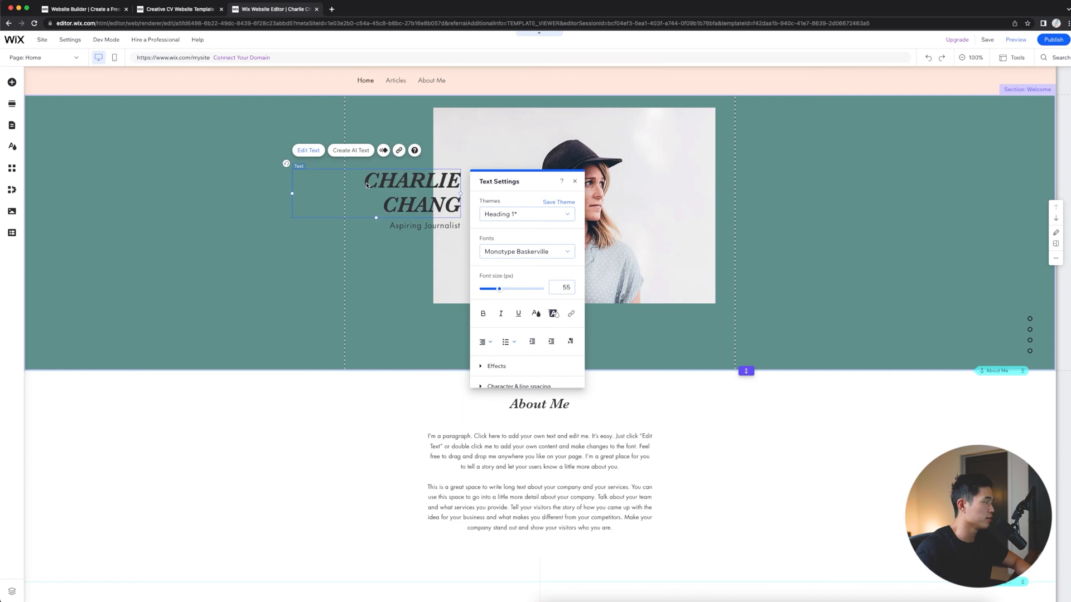
# - Enlarge the name heading to 84 px and try its bold formatting on and off
pyautogui.moveTo(366, 185); pyautogui.dragTo(459, 212)
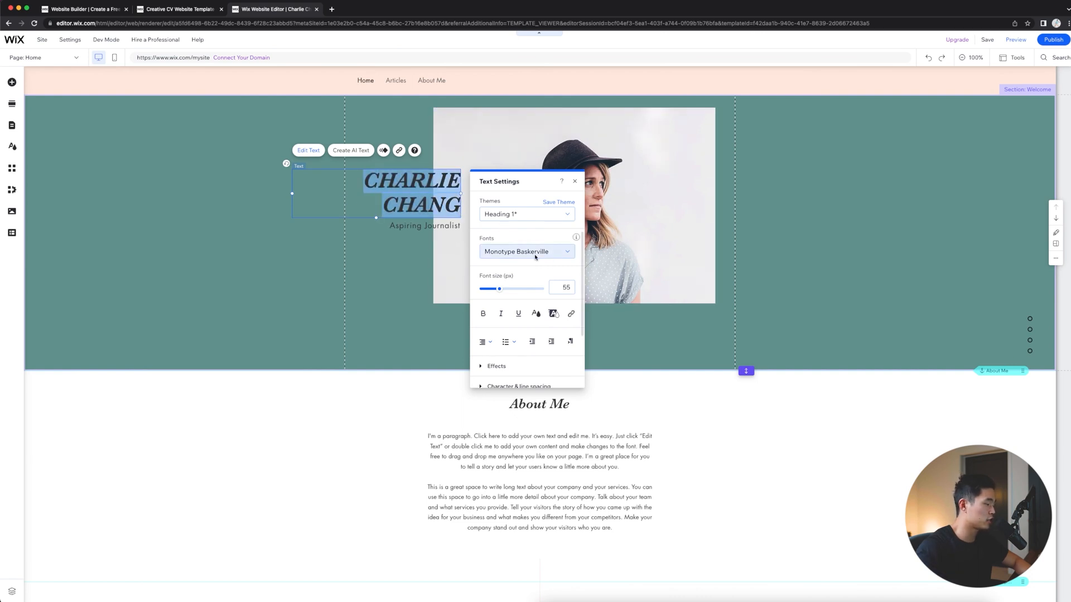
pyautogui.moveTo(499, 294); pyautogui.dragTo(509, 290)
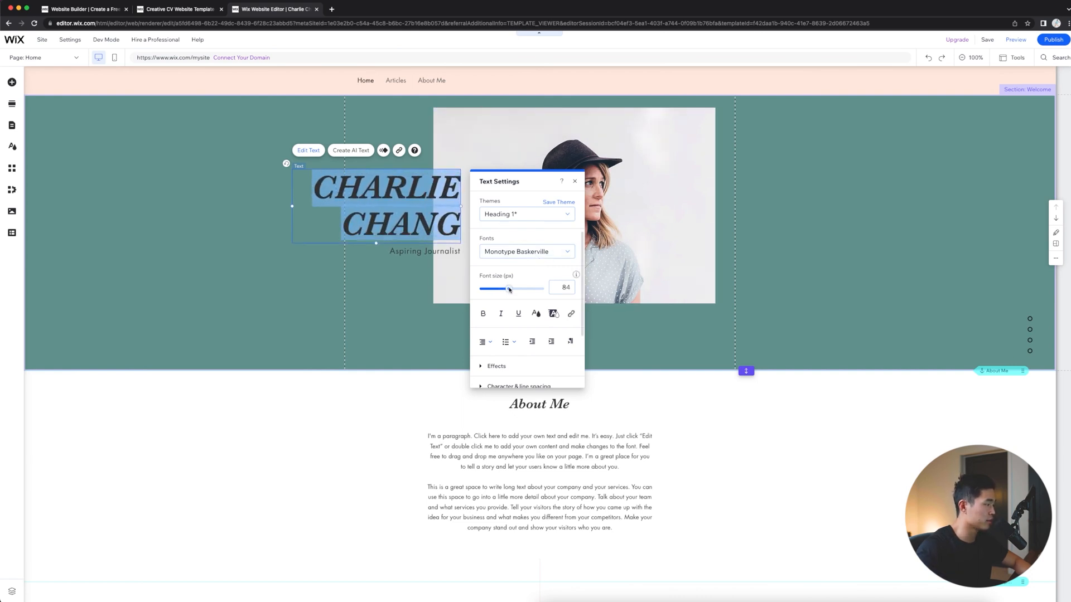
pyautogui.click(483, 313)
pyautogui.click(483, 313)
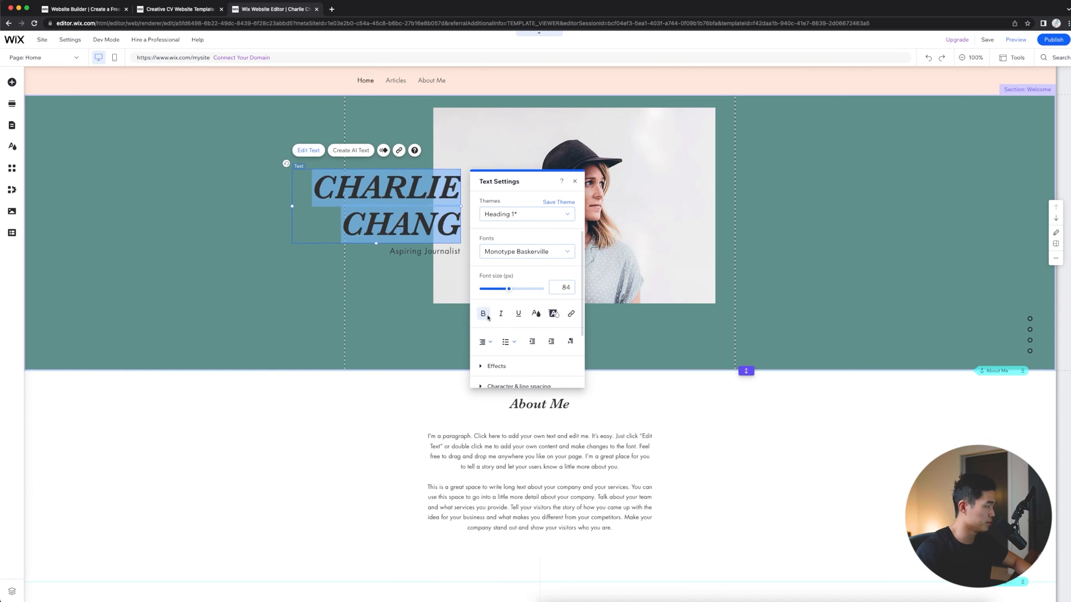
# - Replace the Welcome section's portrait by uploading the owner's JPG photo numbered 2-3 (2) from the Personal Brand folder
pyautogui.click(623, 155)
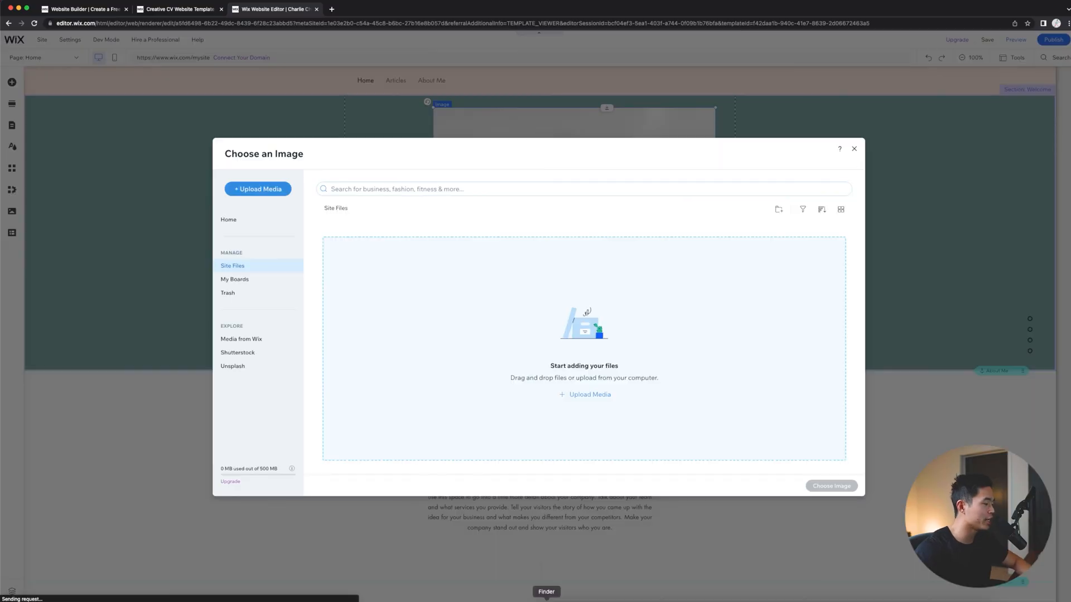
pyautogui.click(546, 600)
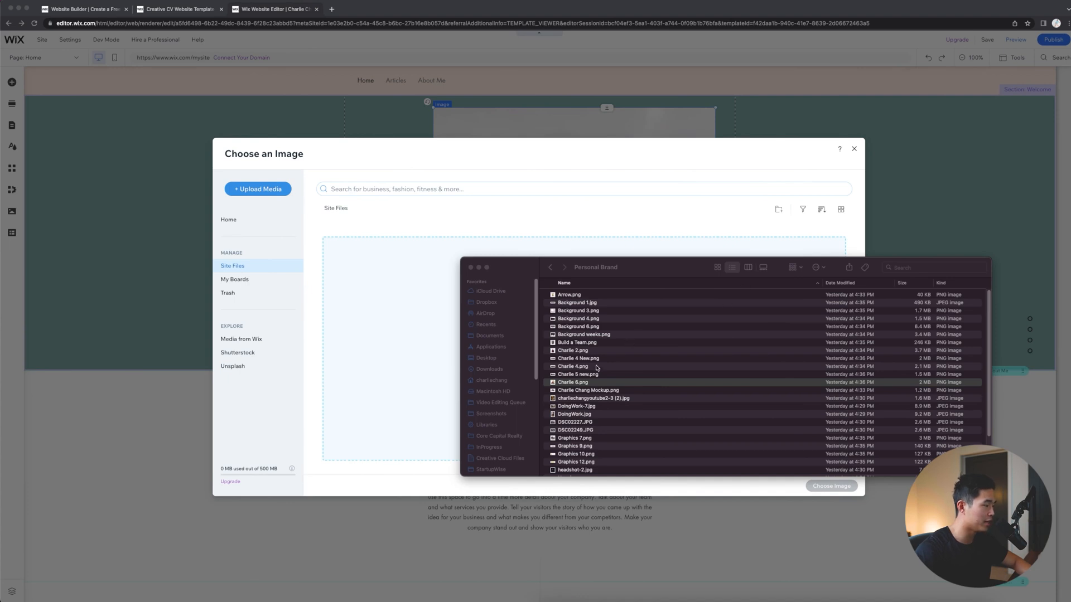
pyautogui.press('Down')
pyautogui.press('Down')
pyautogui.press('space')
pyautogui.press('space')
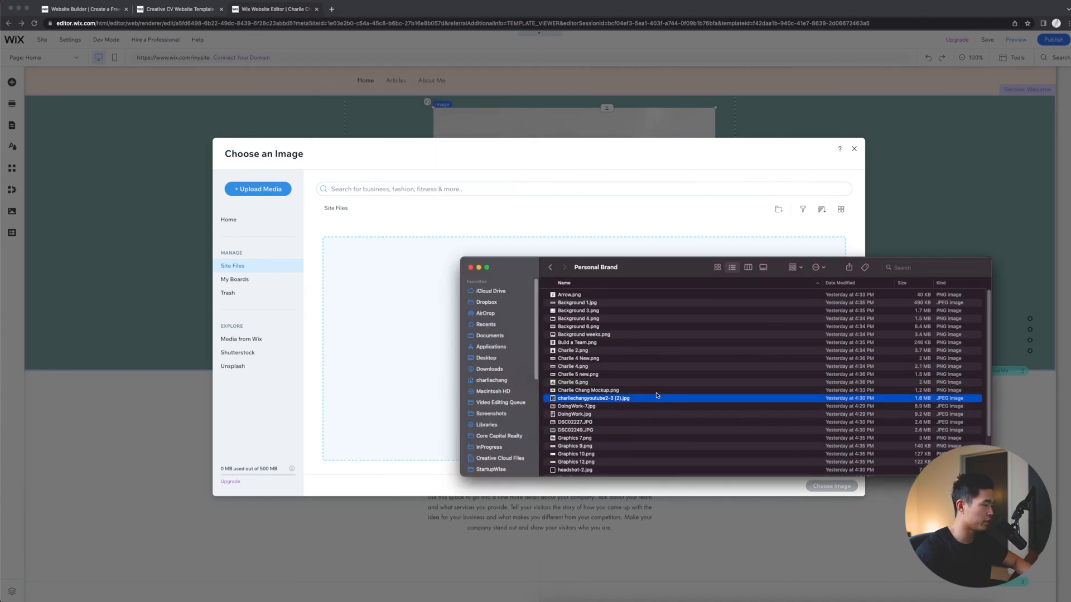
pyautogui.moveTo(638, 401); pyautogui.dragTo(585, 394)
pyautogui.moveTo(419, 342); pyautogui.dragTo(419, 344)
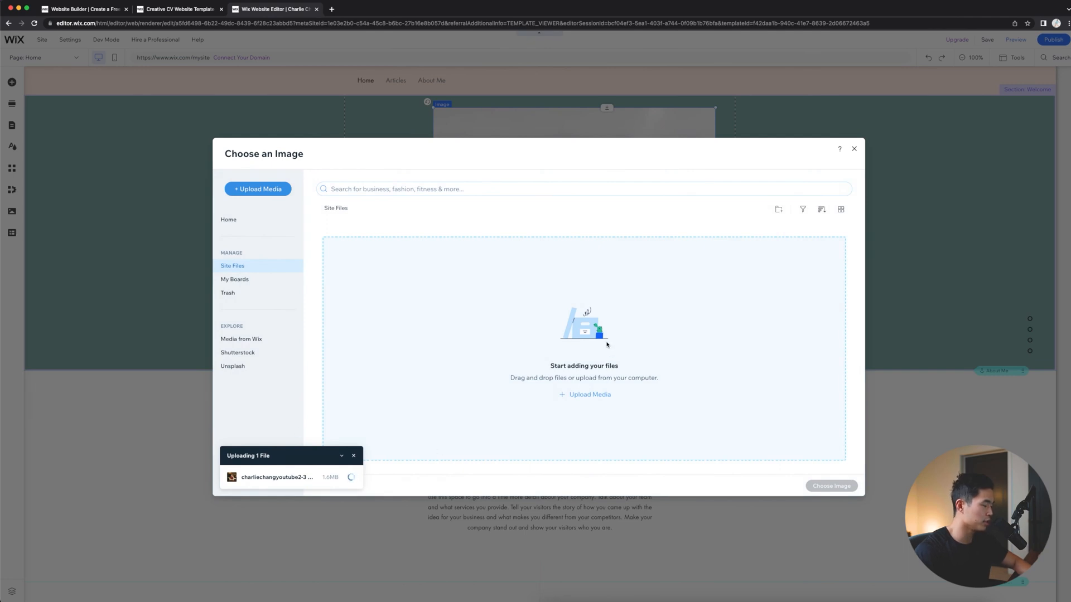
pyautogui.click(829, 487)
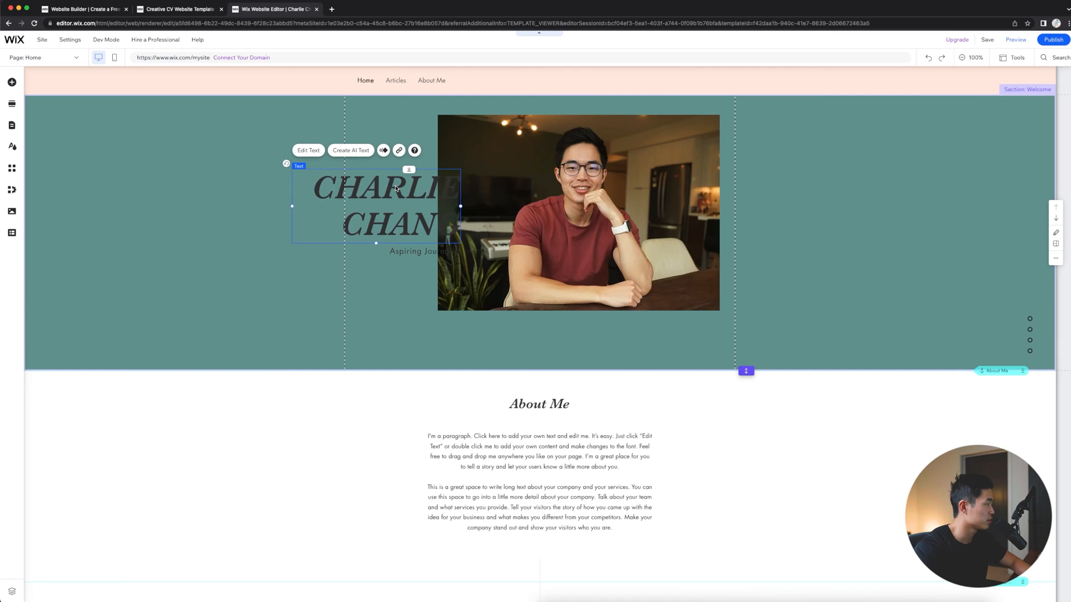
# - Set the name heading's font size to 63 px
pyautogui.click(309, 150)
pyautogui.moveTo(509, 289); pyautogui.dragTo(501, 289)
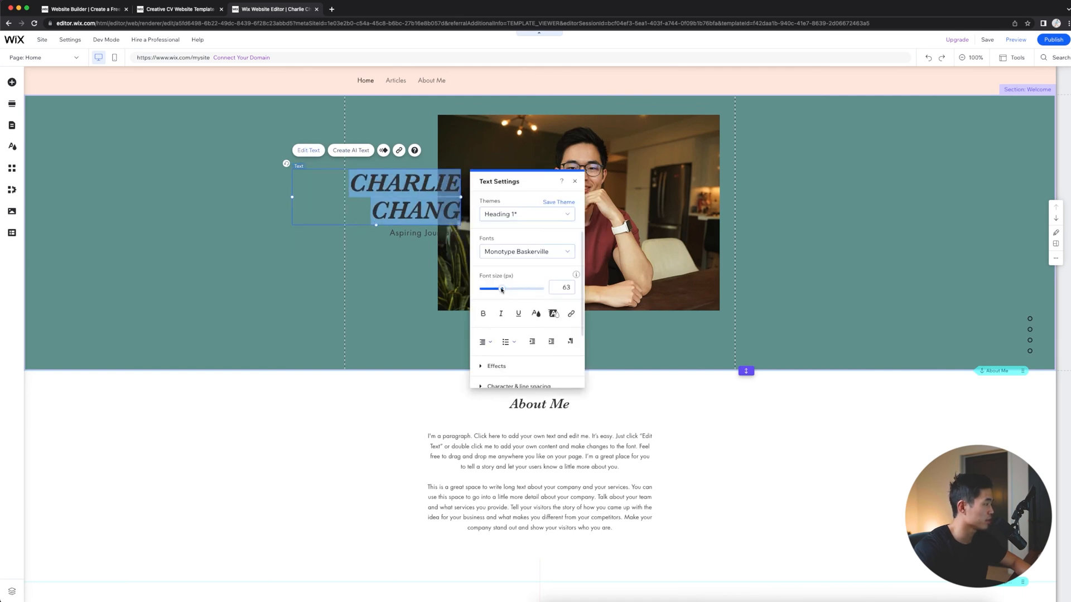
# - Resize the portrait to an upright format, place it at about x 441, y 147, and shift the heading and subtitle toward it
pyautogui.click(447, 140)
pyautogui.moveTo(439, 117); pyautogui.dragTo(499, 142)
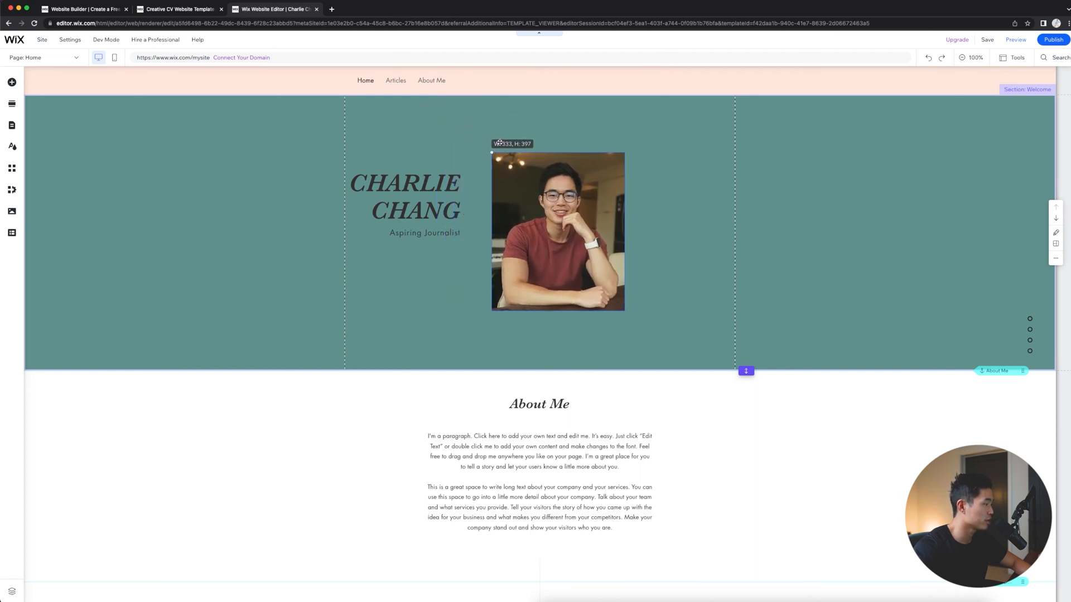
pyautogui.moveTo(550, 230); pyautogui.dragTo(582, 222)
pyautogui.moveTo(658, 304); pyautogui.dragTo(655, 261)
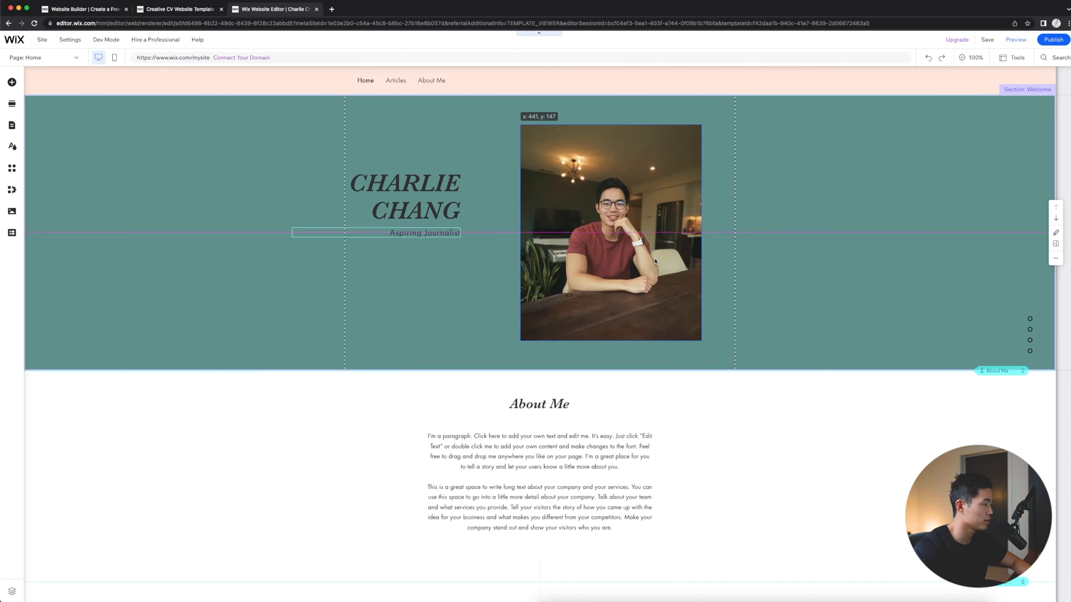
pyautogui.moveTo(404, 206); pyautogui.dragTo(448, 236)
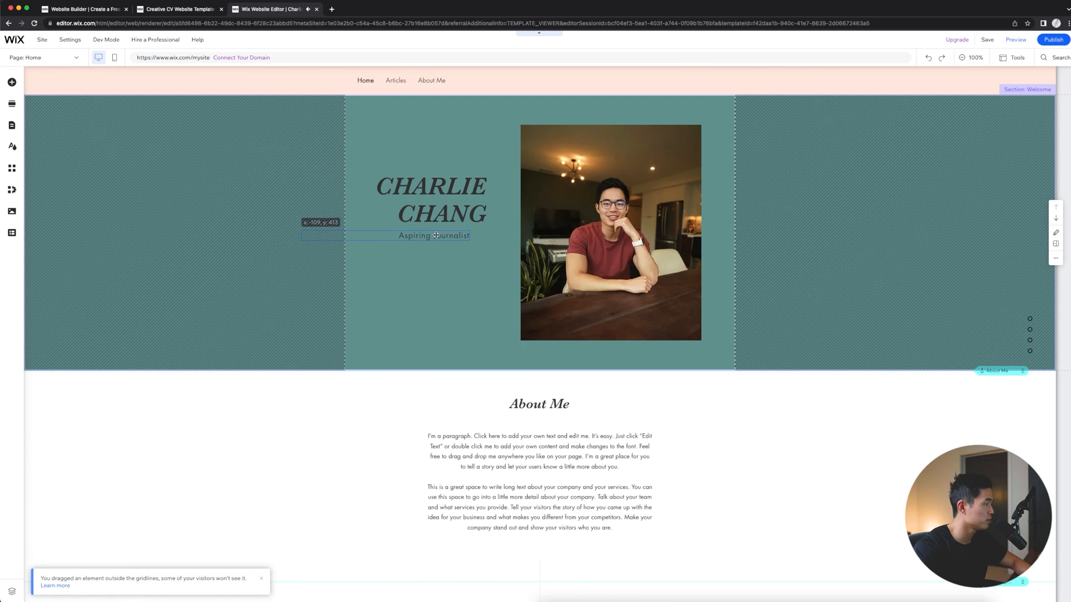
# - Set the Welcome section's background to an uploaded image, the owner's "4 New" PNG from the Personal Brand folder
pyautogui.click(919, 171)
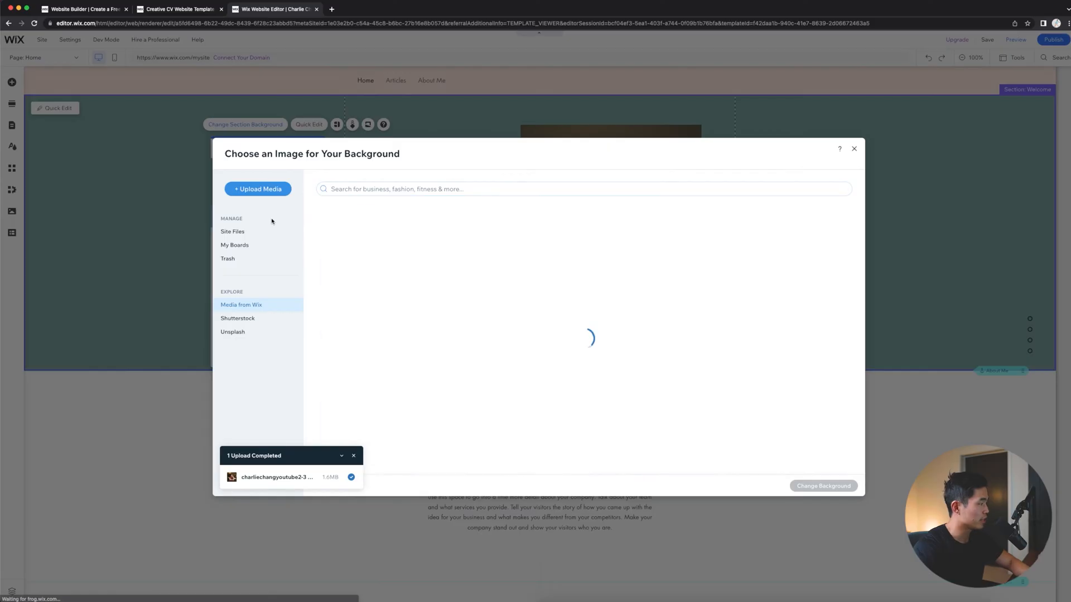
pyautogui.click(258, 189)
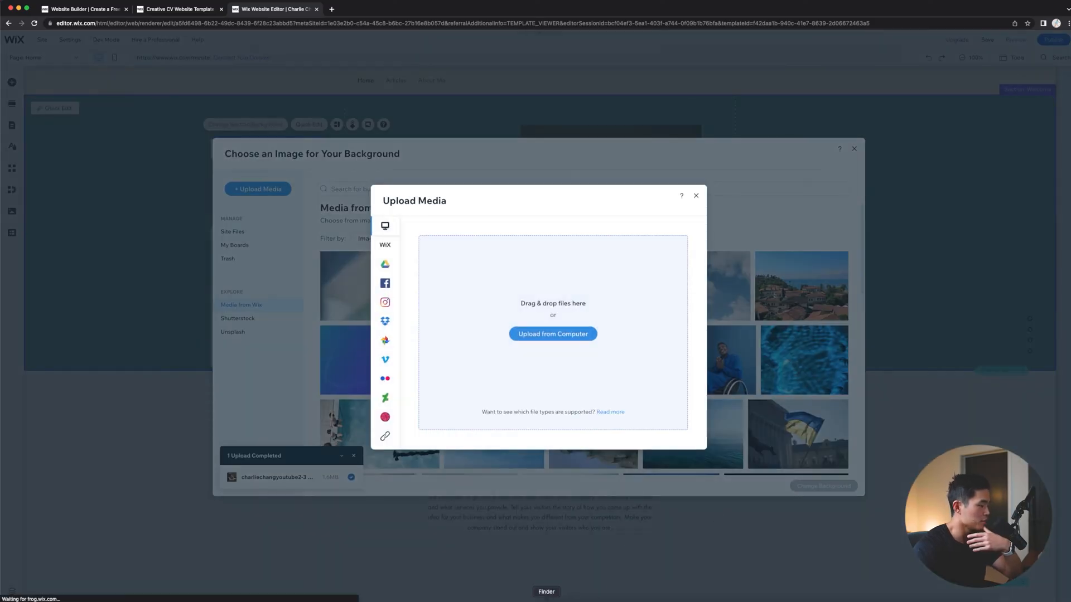
pyautogui.click(624, 381)
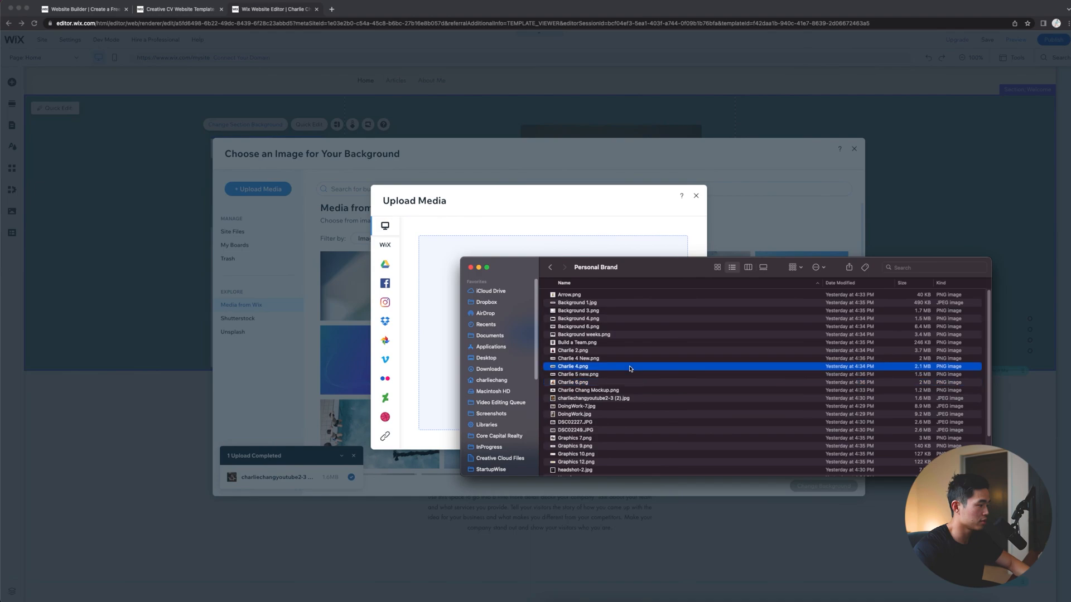
pyautogui.click(629, 366)
pyautogui.press('Up')
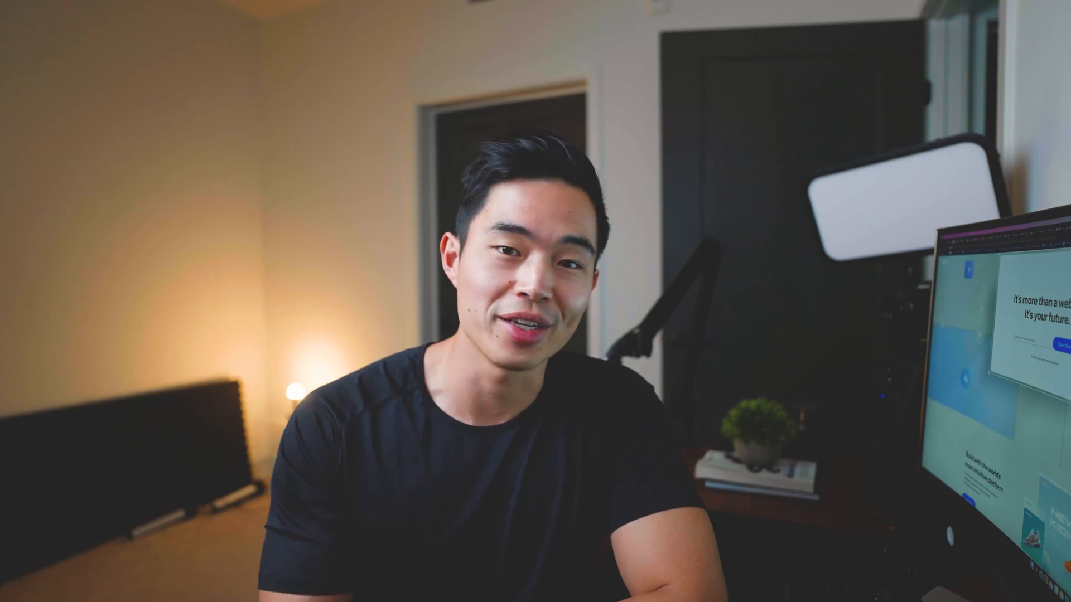
pyautogui.click(822, 486)
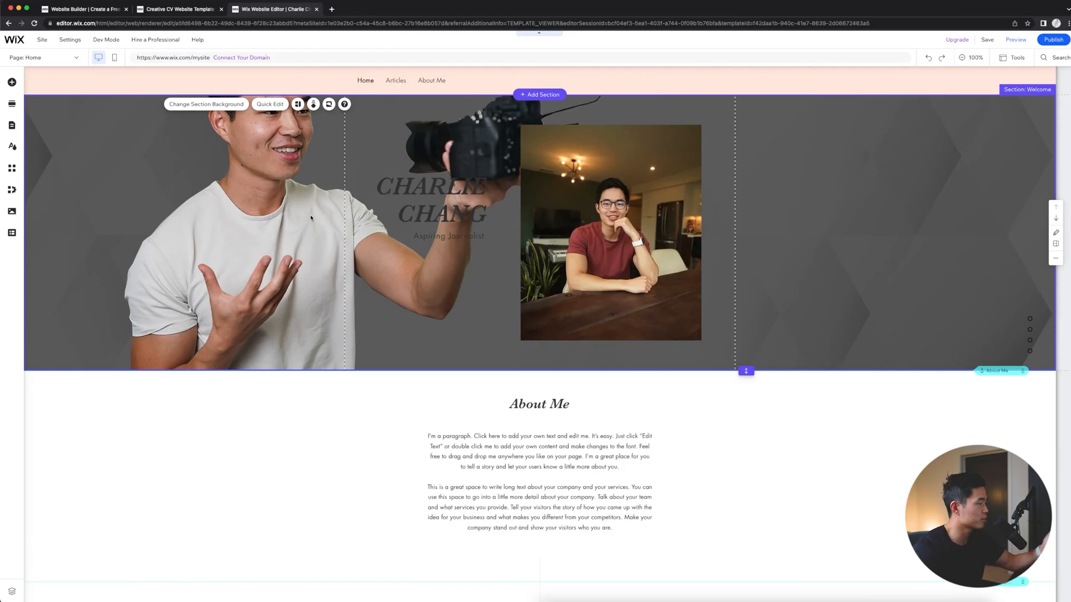
# - Reposition the Welcome section's background image so the person's whole head is in the frame, keeping Scale to fill
pyautogui.click(241, 106)
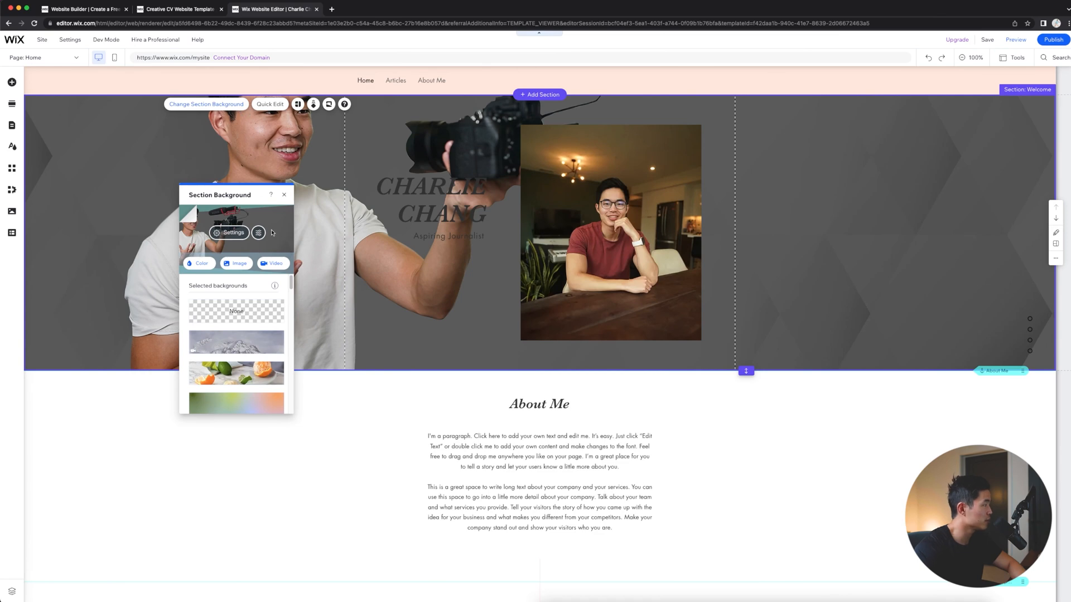
pyautogui.click(247, 234)
pyautogui.scroll(-3, 256, 307)
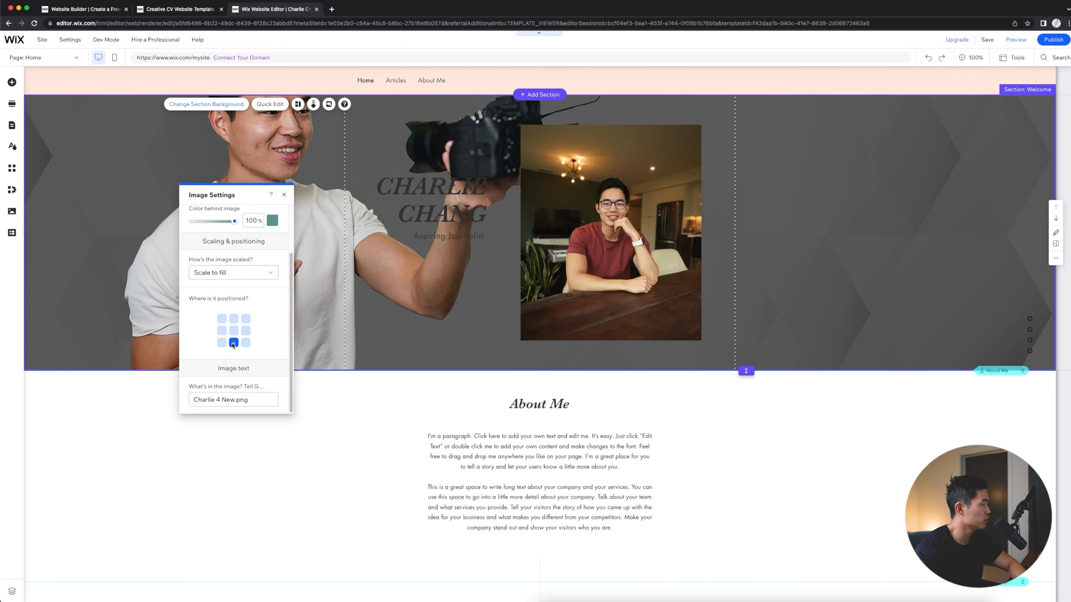
# - Change the text color of the whole name heading to white (#FFFFFF)
pyautogui.click(449, 202)
pyautogui.doubleClick(447, 211)
pyautogui.click(413, 193)
pyautogui.moveTo(379, 187); pyautogui.dragTo(496, 230)
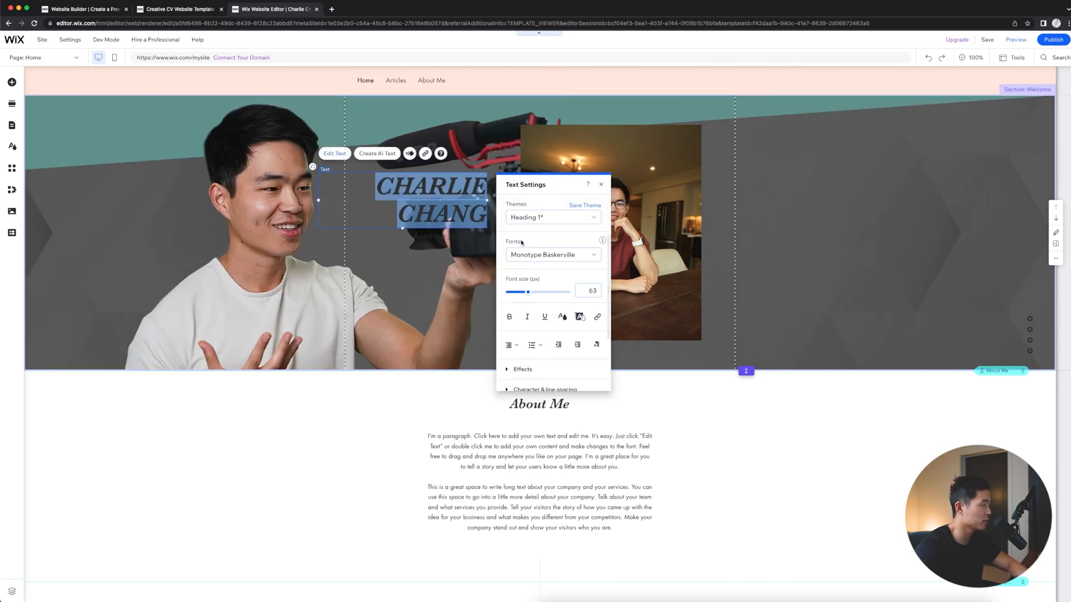
pyautogui.click(562, 316)
pyautogui.click(517, 321)
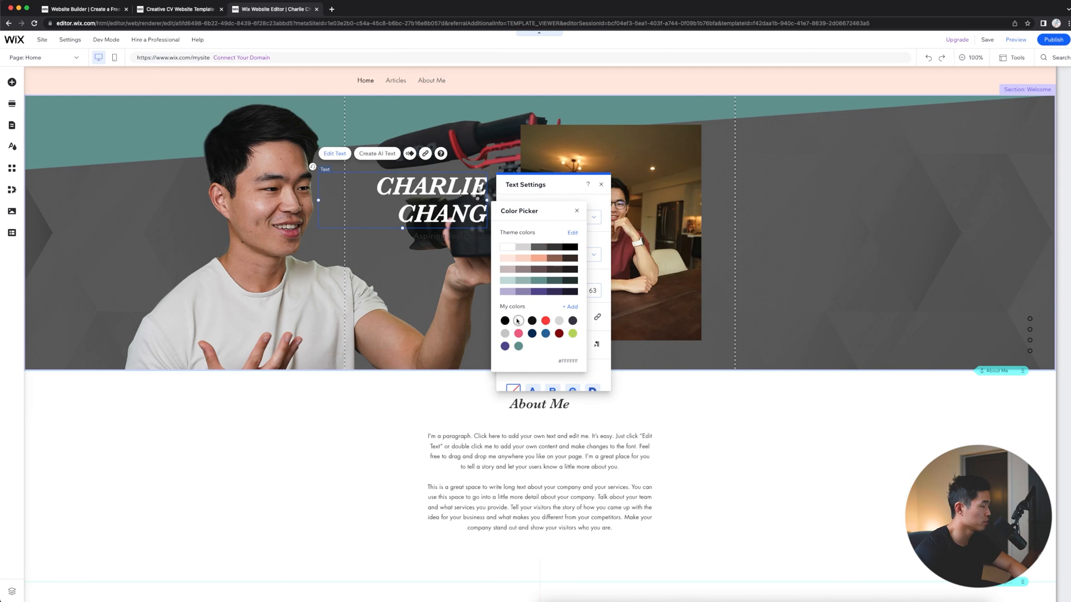
# - Delete the subtitle and the portrait image from the Welcome section, and move the name heading below and beyond the camera
pyautogui.click(425, 239)
pyautogui.press('Delete')
pyautogui.click(430, 201)
pyautogui.moveTo(430, 201); pyautogui.dragTo(666, 189)
pyautogui.click(646, 284)
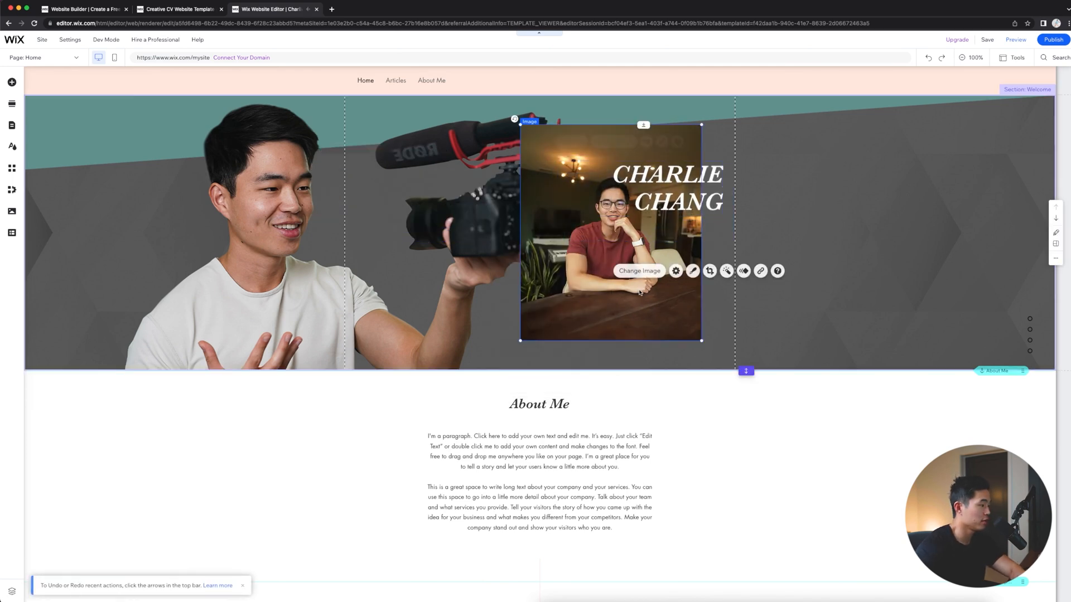
pyautogui.press('Delete')
pyautogui.moveTo(668, 194); pyautogui.dragTo(649, 317)
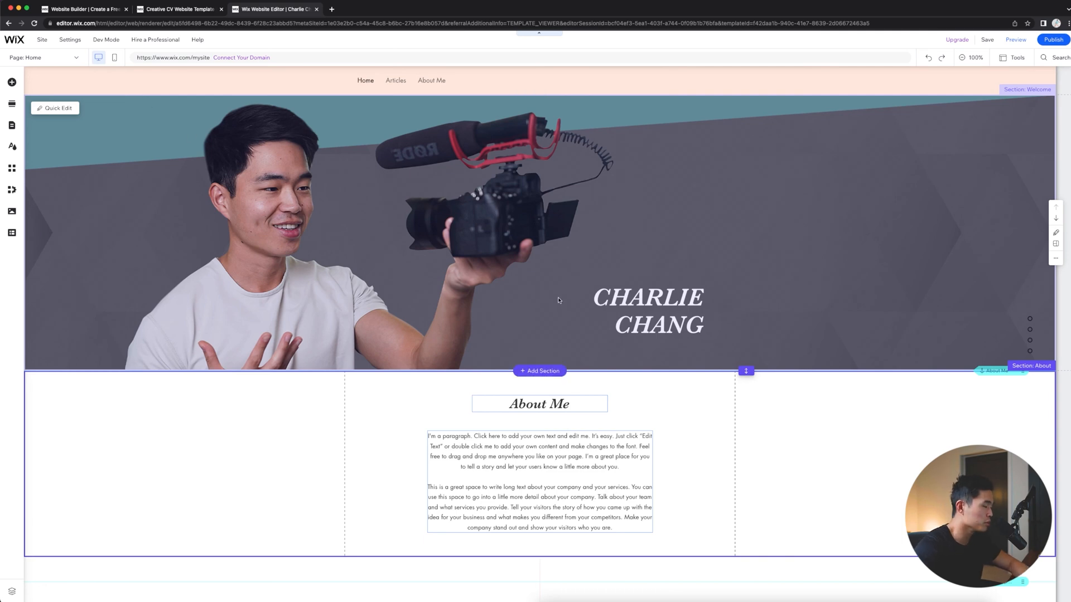
# - Add a Subscribe section between About Me and Work Experience, using the layout with a form card overlapping a cactus image
pyautogui.scroll(-2, 557, 223)
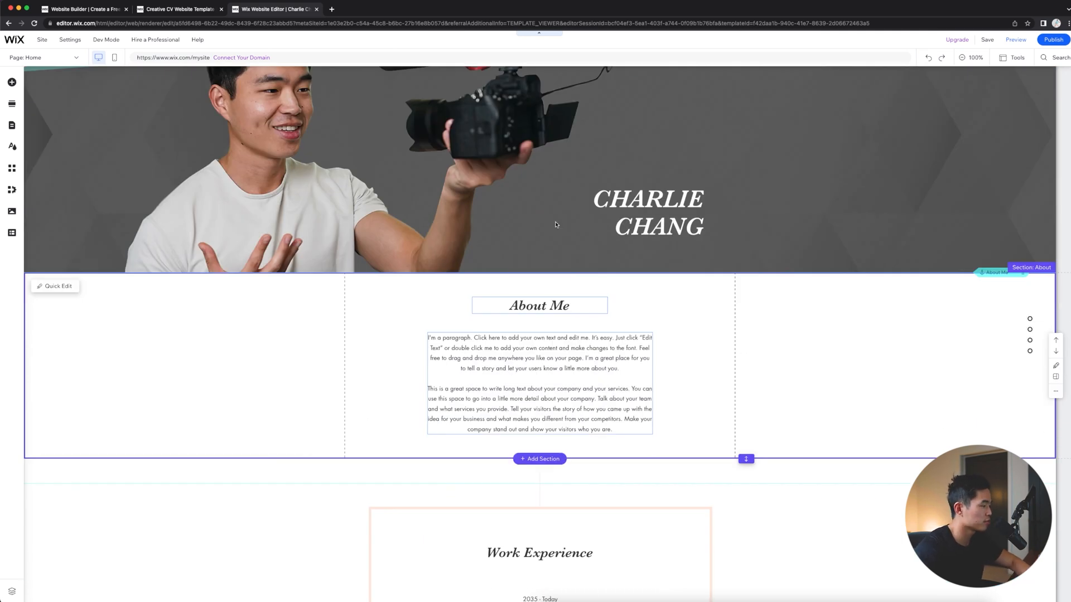
pyautogui.click(544, 374)
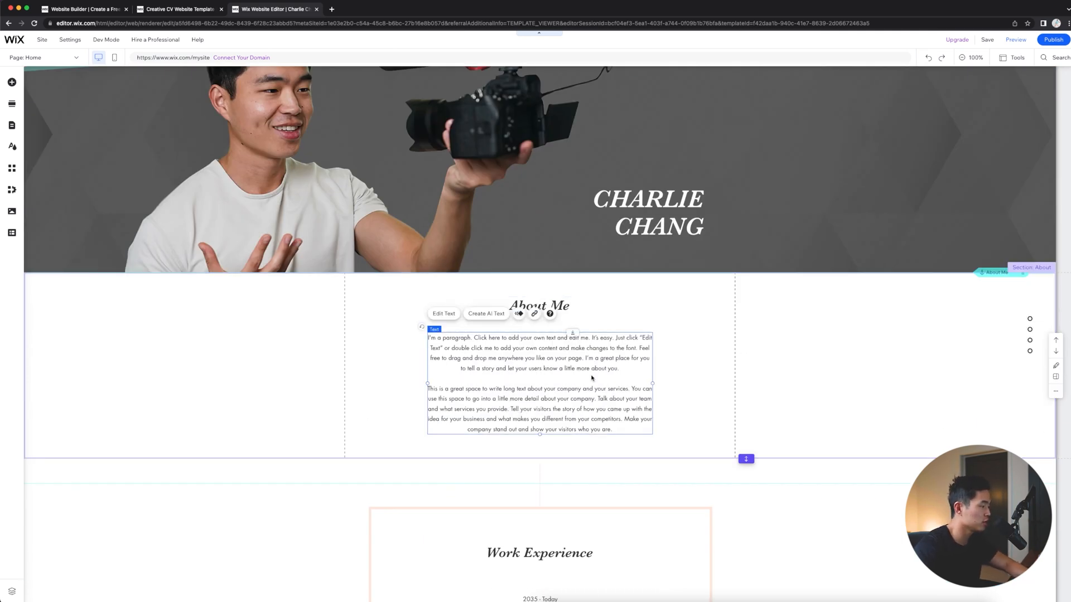
pyautogui.scroll(-2, 591, 378)
pyautogui.scroll(-5, 593, 416)
pyautogui.scroll(6, 596, 388)
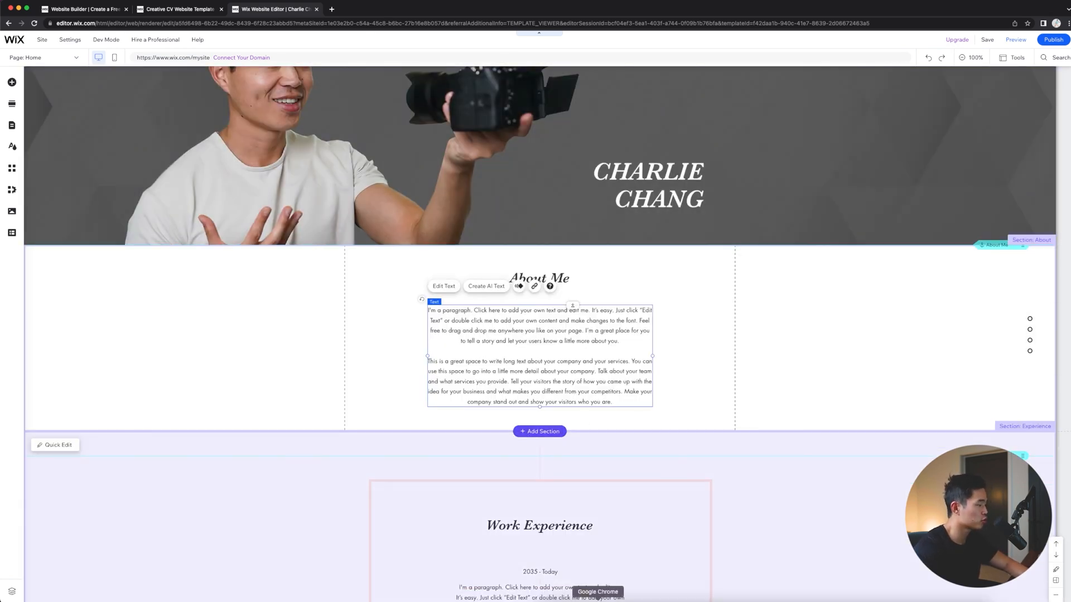
pyautogui.click(537, 433)
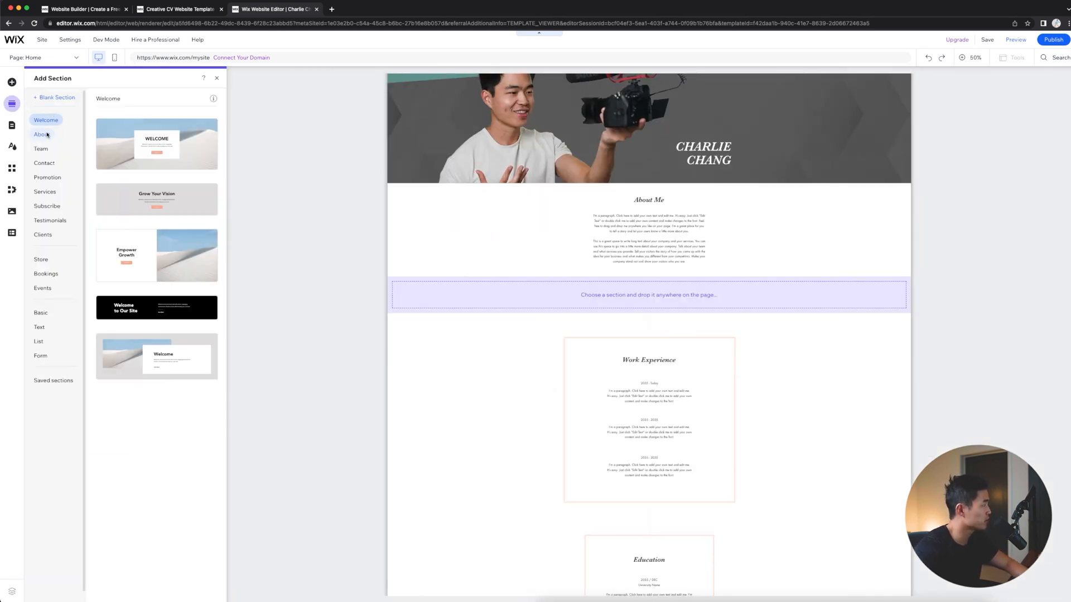
pyautogui.click(47, 206)
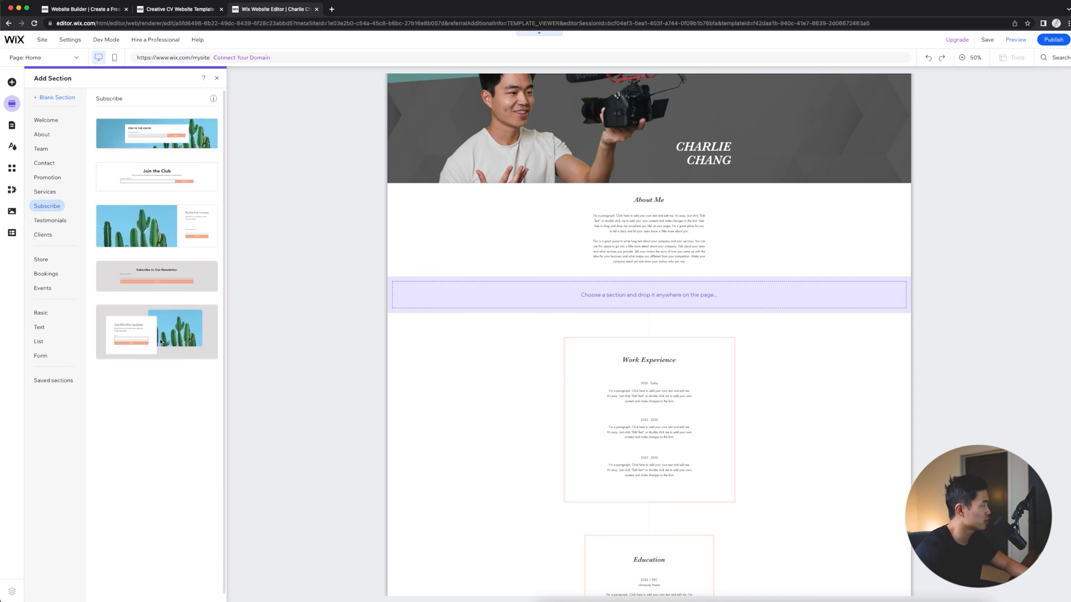
pyautogui.moveTo(145, 335); pyautogui.dragTo(653, 299)
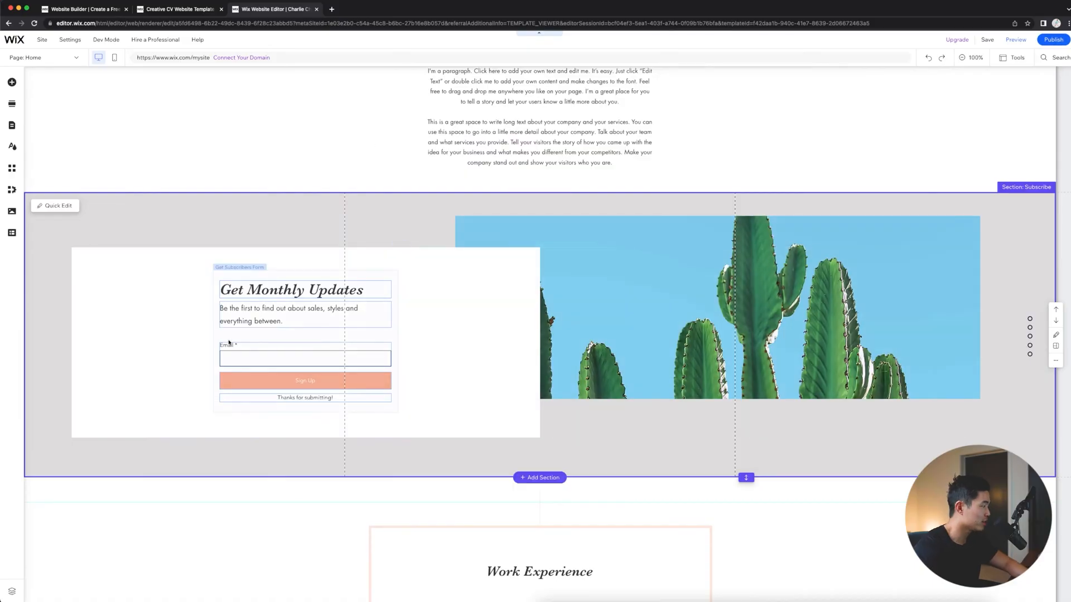
# - Delete the Work Experience section beneath the new Subscribe section
pyautogui.click(296, 235)
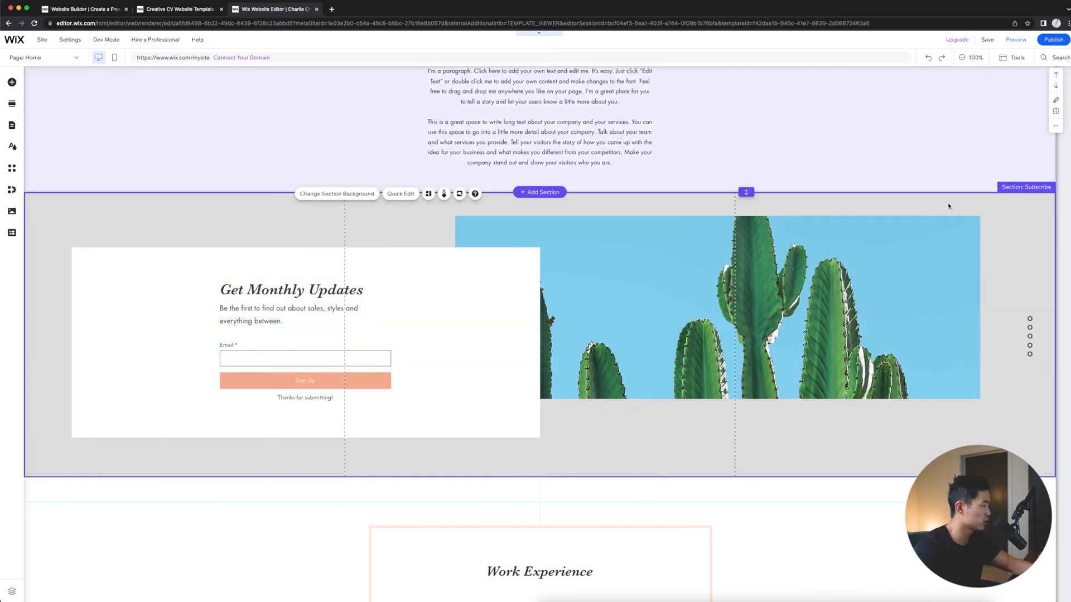
pyautogui.click(681, 322)
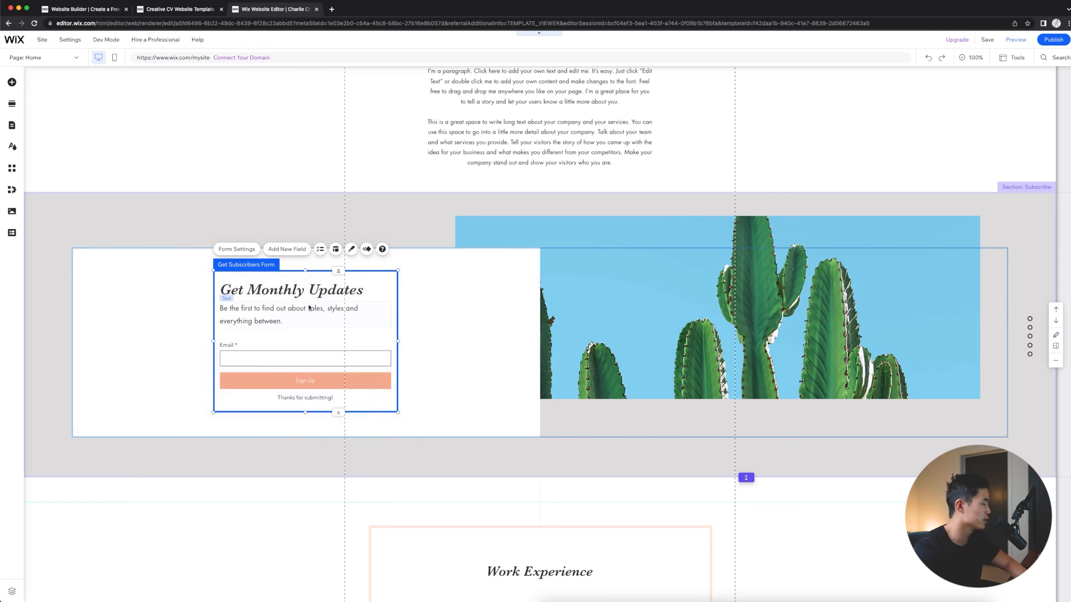
pyautogui.scroll(-2, 327, 347)
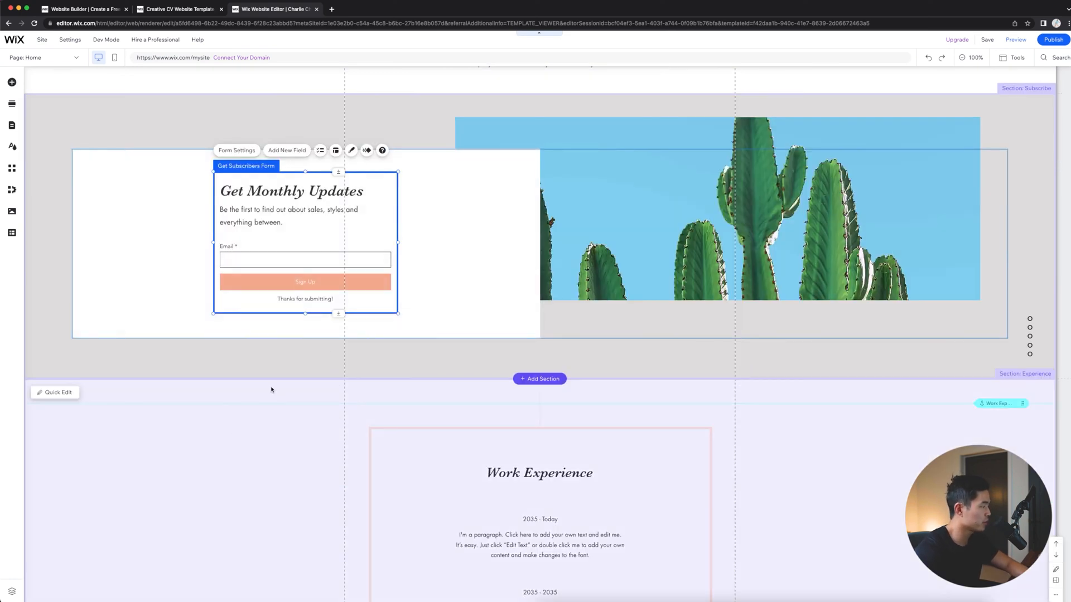
pyautogui.scroll(-3, 506, 379)
pyautogui.click(187, 259)
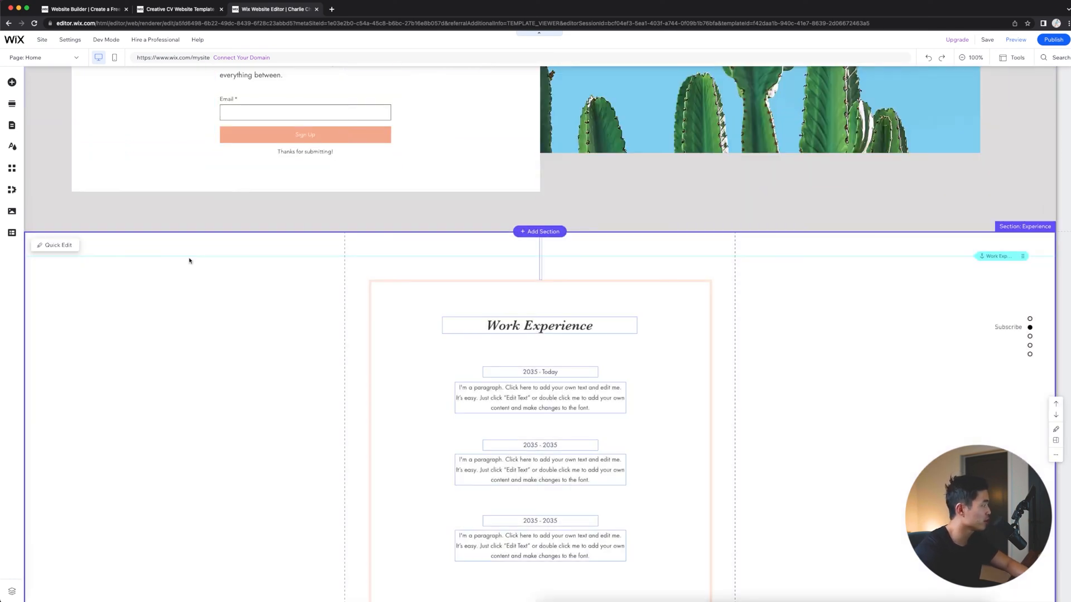
pyautogui.click(1055, 455)
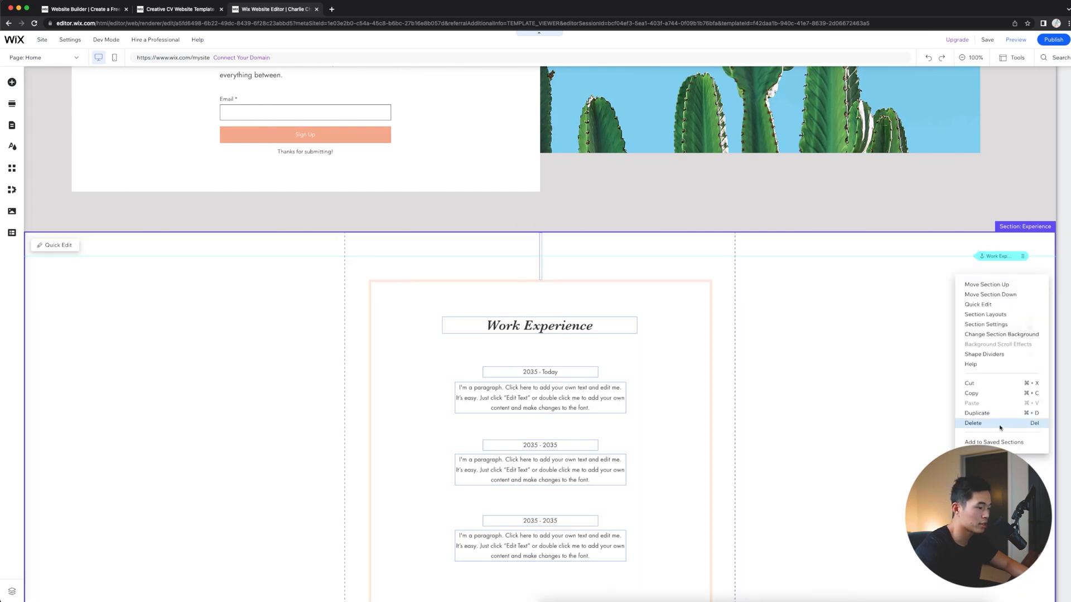
pyautogui.click(975, 422)
# - Review the whole home page, from the Welcome section through Subscribe and Education to the Contact Me form and footer
pyautogui.scroll(-5, 684, 284)
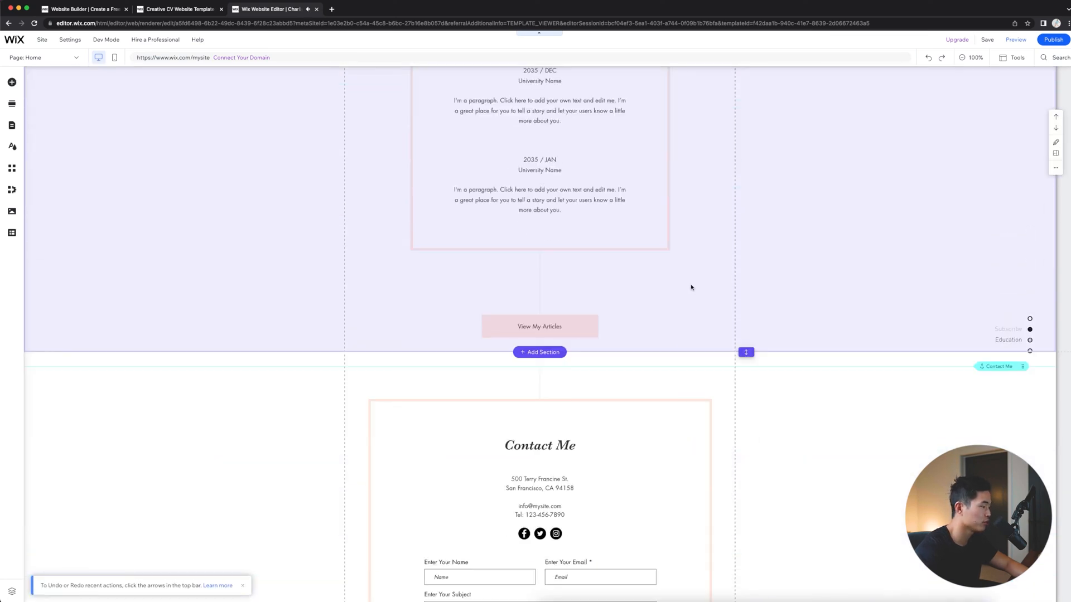
pyautogui.scroll(-4, 684, 283)
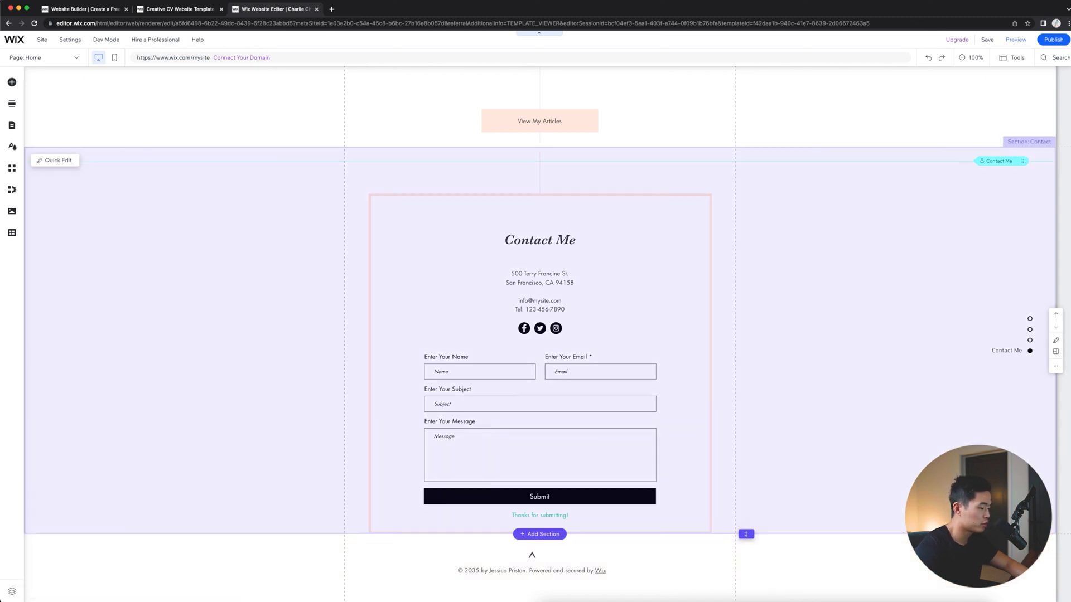
pyautogui.scroll(20, 847, 549)
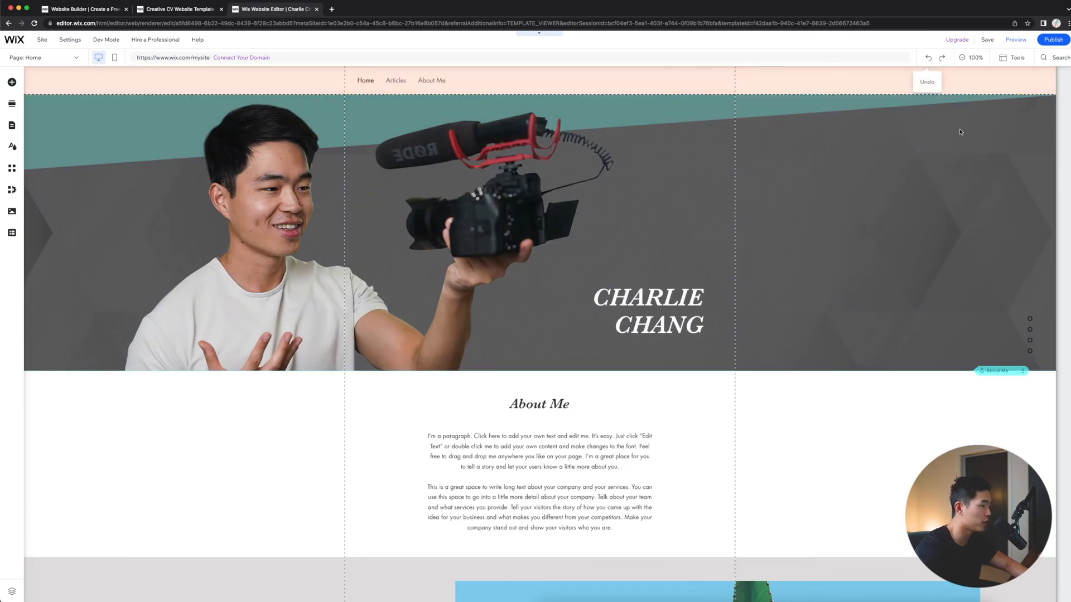
pyautogui.scroll(-4, 712, 354)
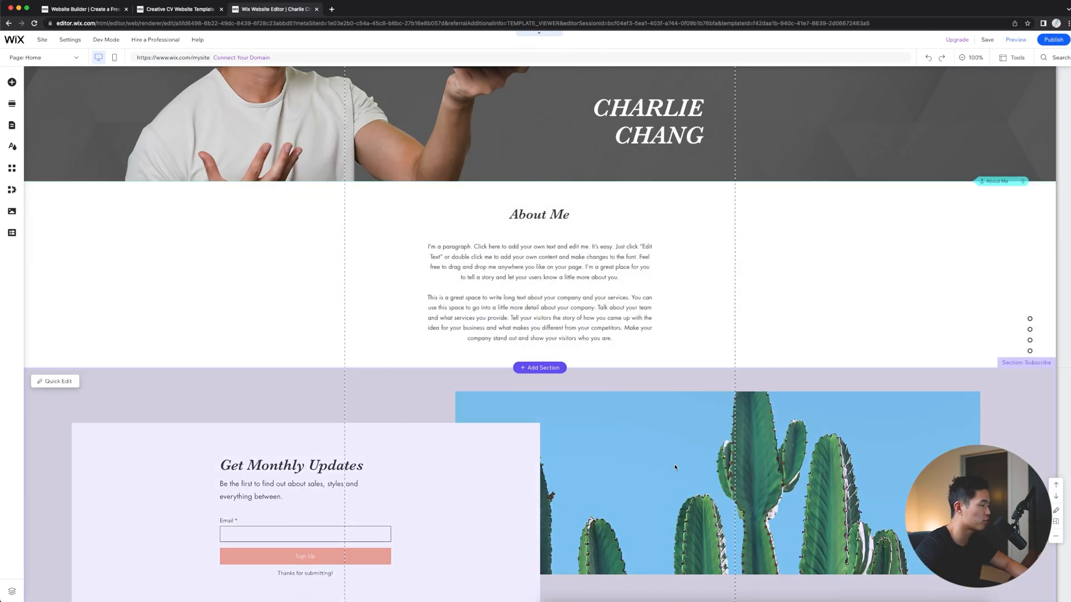
pyautogui.scroll(-7, 675, 468)
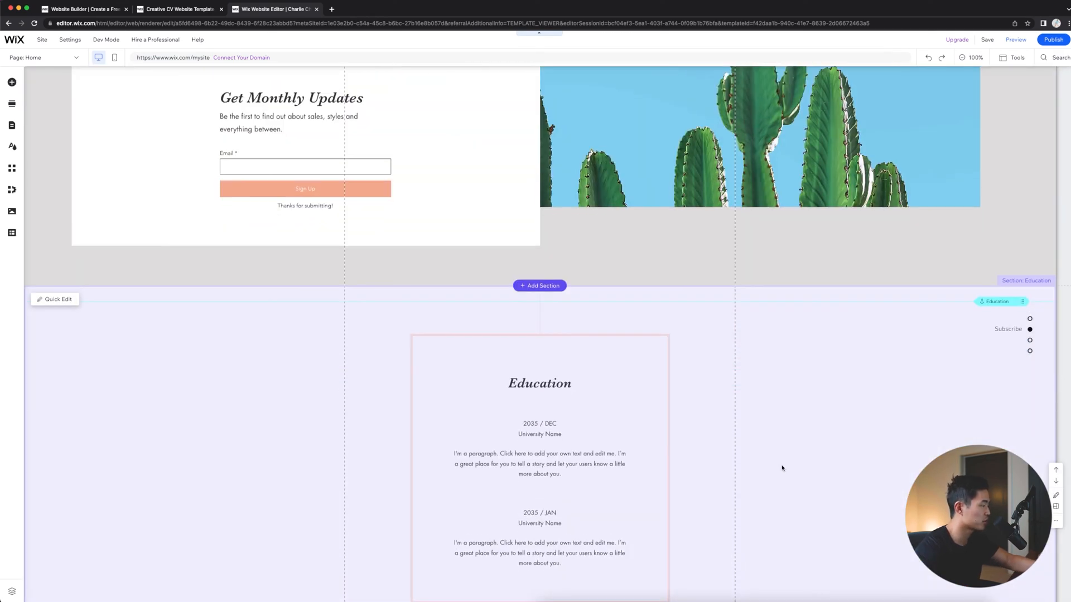
pyautogui.scroll(-11, 729, 430)
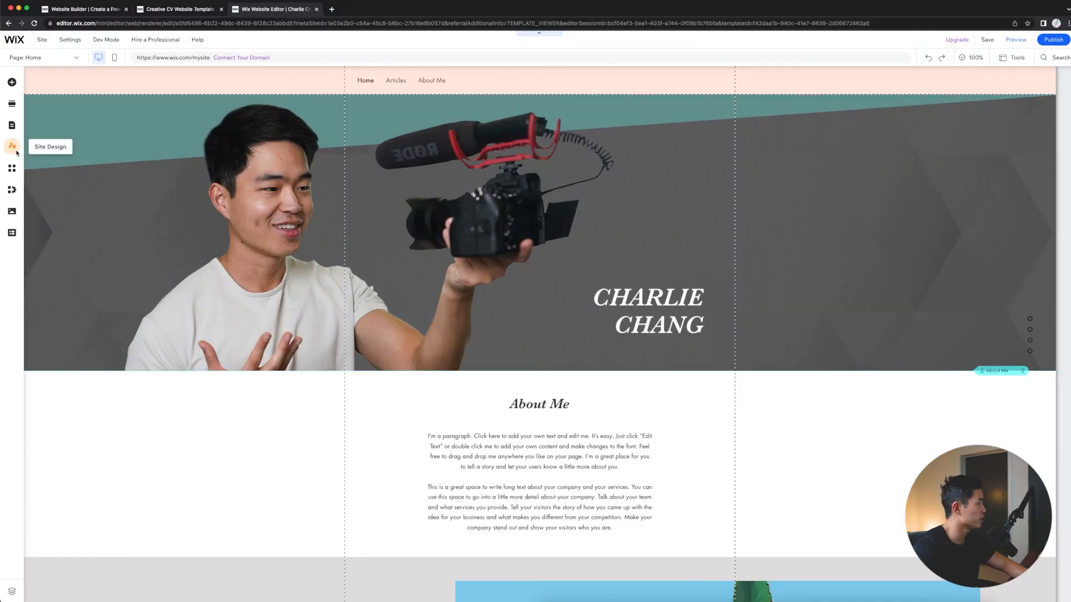
# - Look over the Site Design options and browse the Wix App Market's business solutions and team picks
pyautogui.click(13, 147)
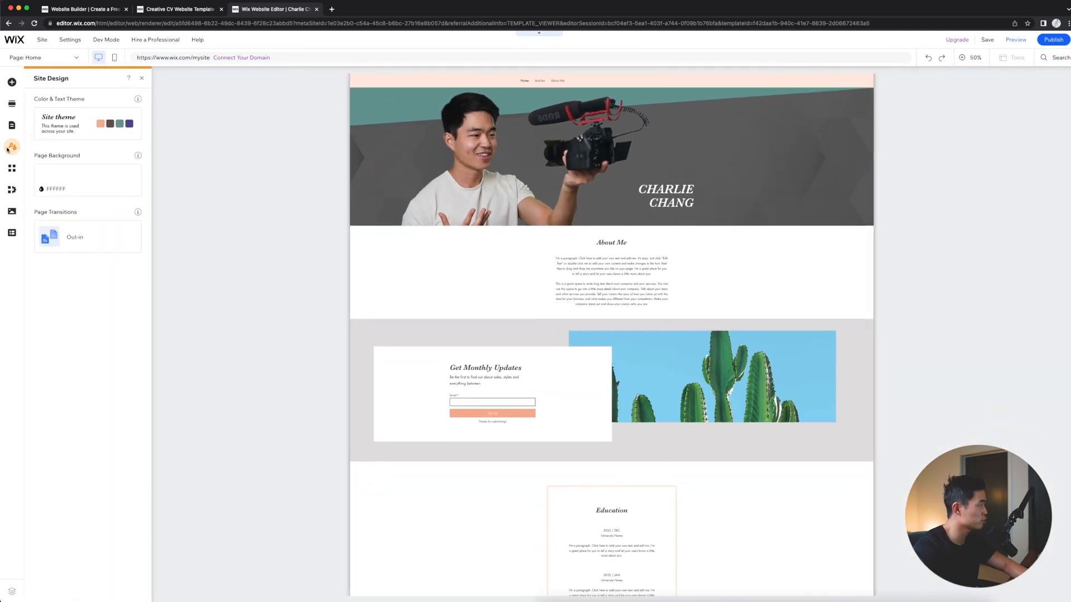
pyautogui.moveTo(95, 136)
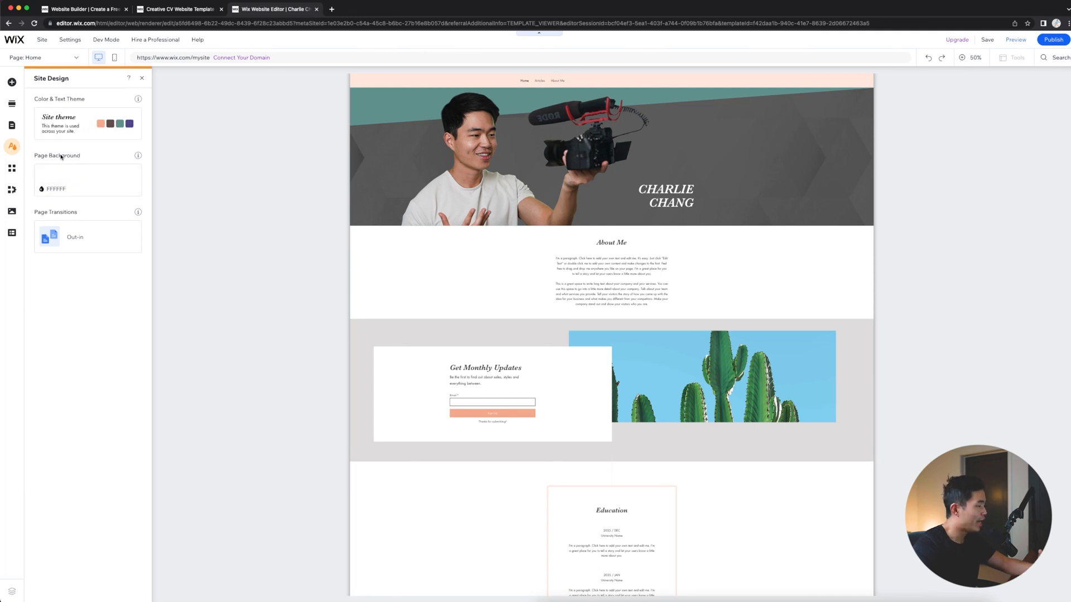
pyautogui.click(12, 171)
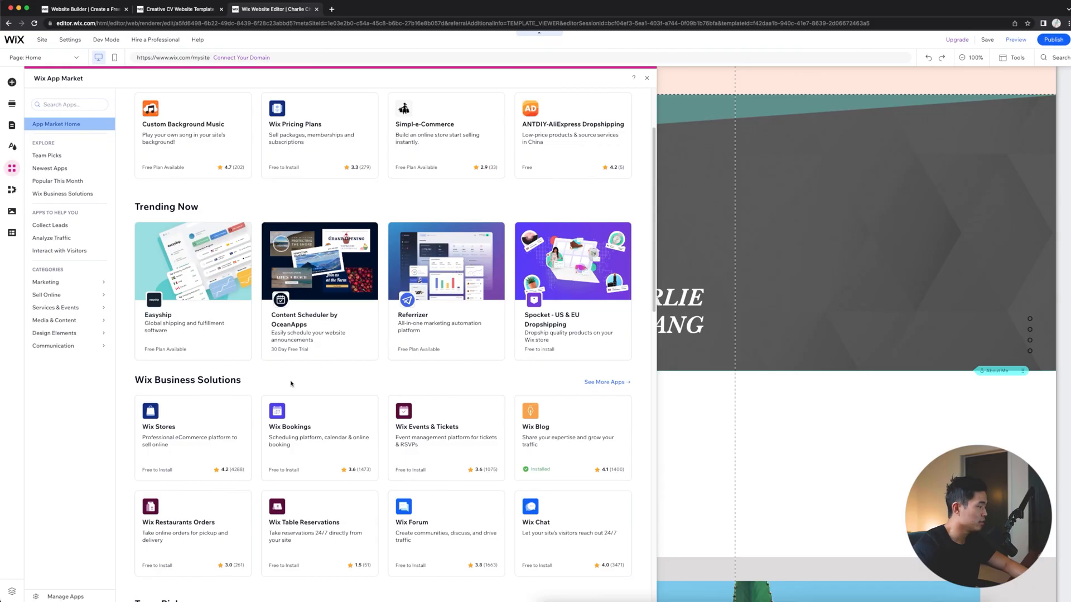
pyautogui.scroll(-4, 291, 383)
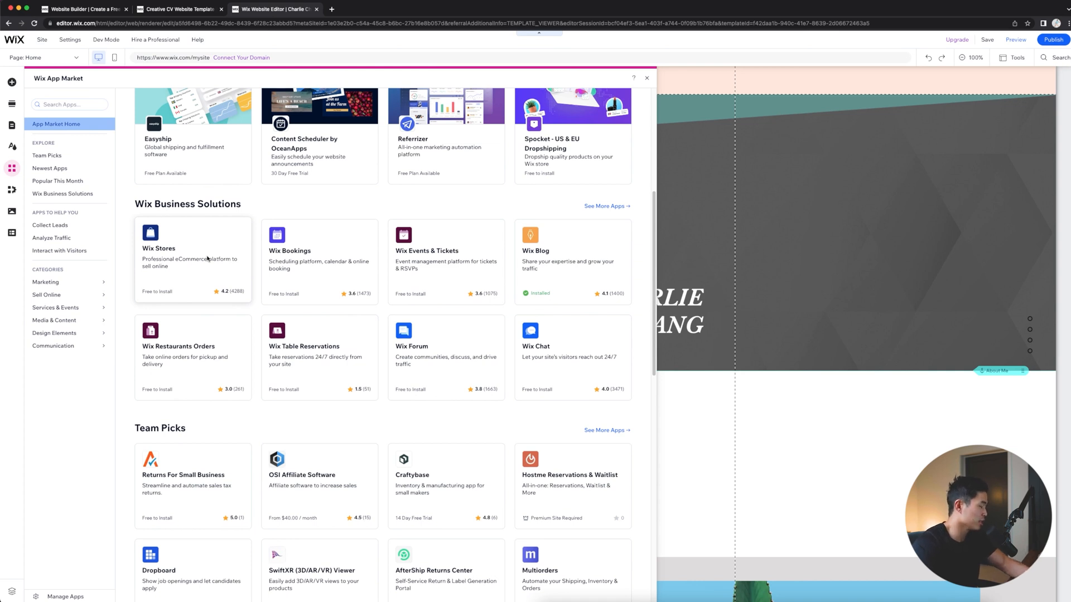
pyautogui.scroll(-3, 459, 274)
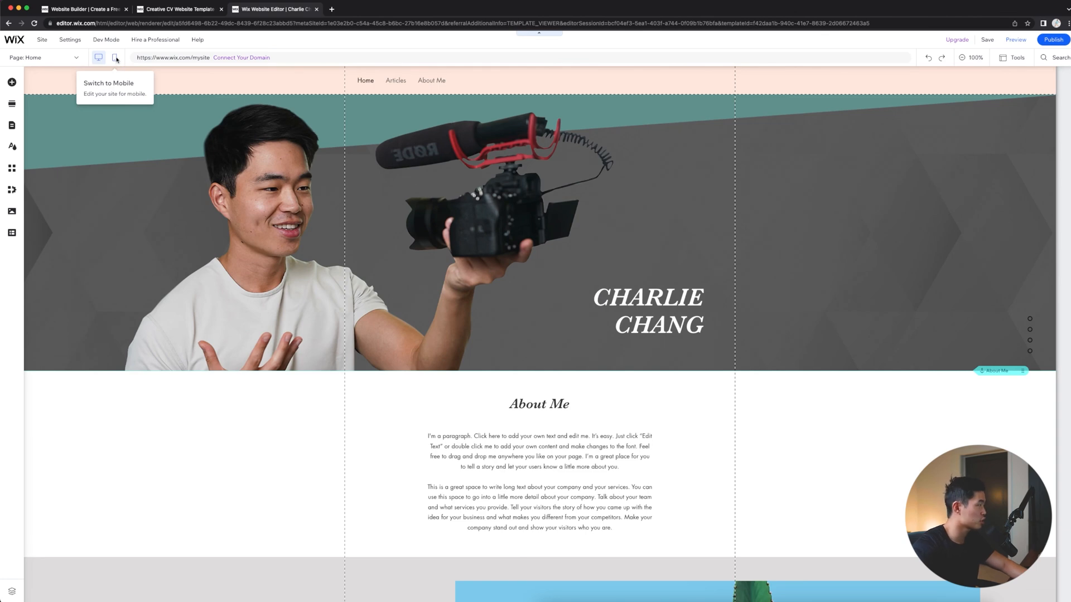
# - Check the home page's mobile layout down to the footer, skipping the mobile introduction, and return to the desktop editor
pyautogui.click(116, 58)
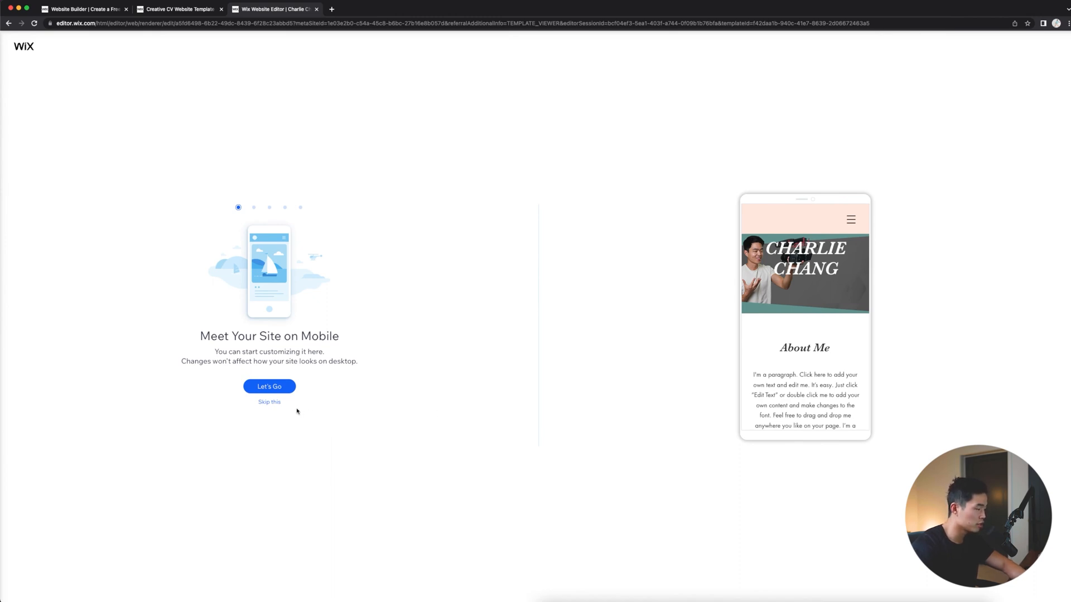
pyautogui.click(269, 401)
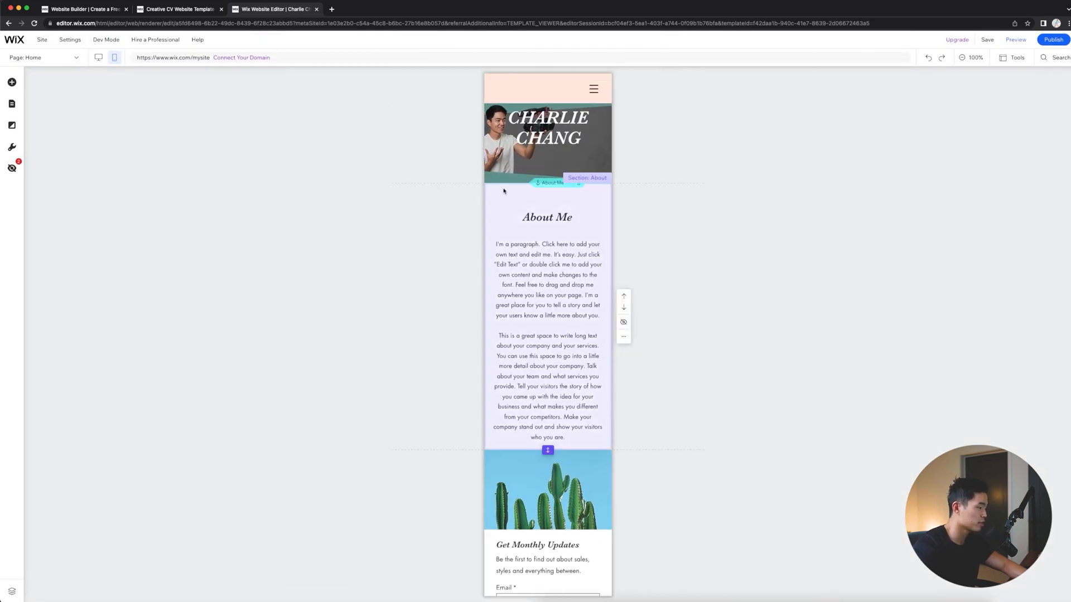
pyautogui.moveTo(106, 40)
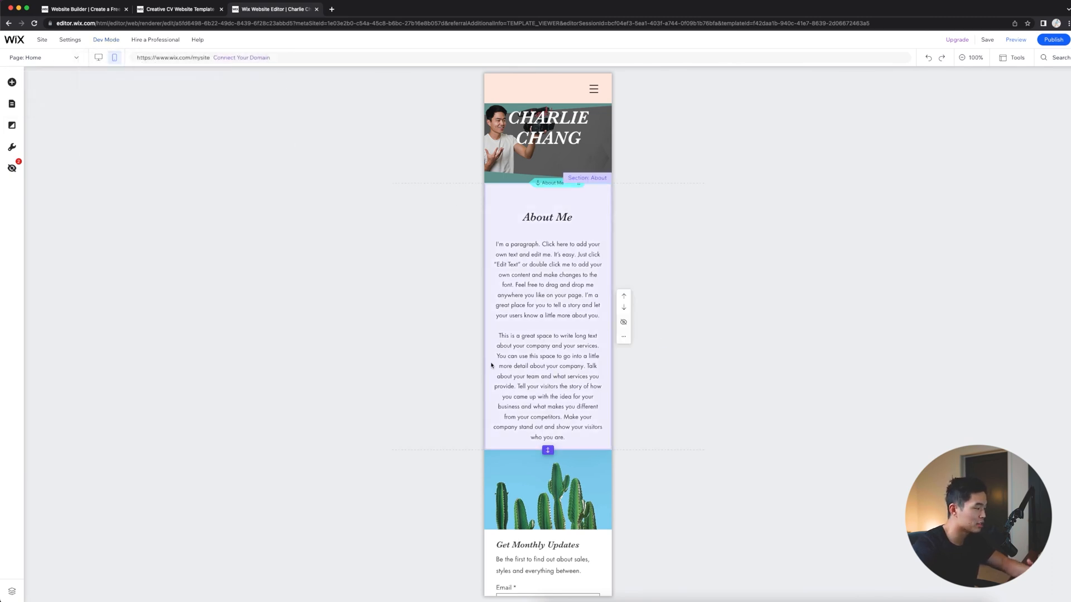
pyautogui.scroll(-5, 583, 496)
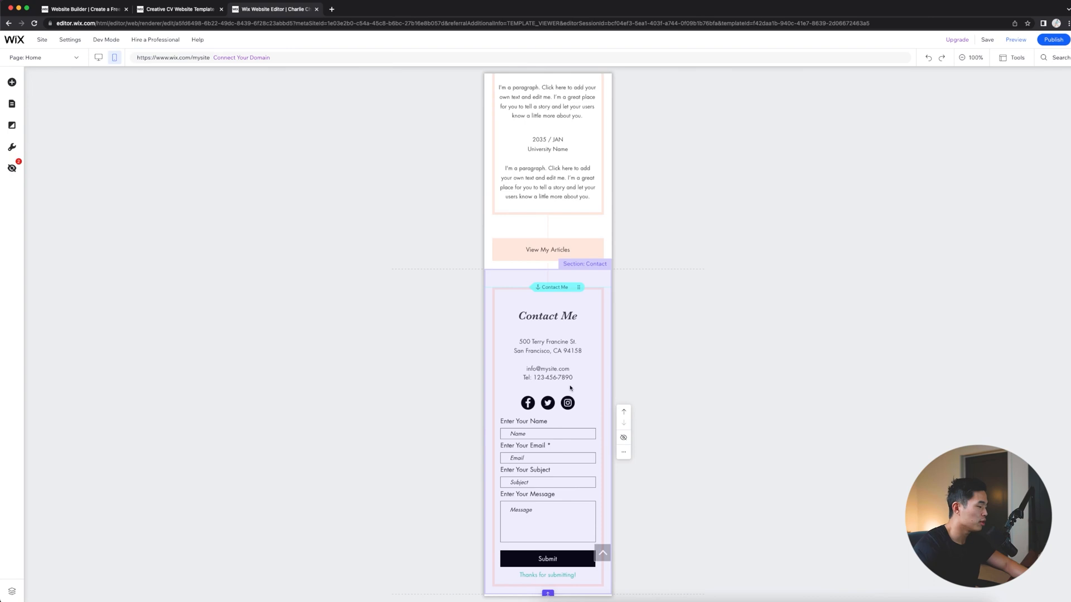
pyautogui.scroll(-1, 572, 388)
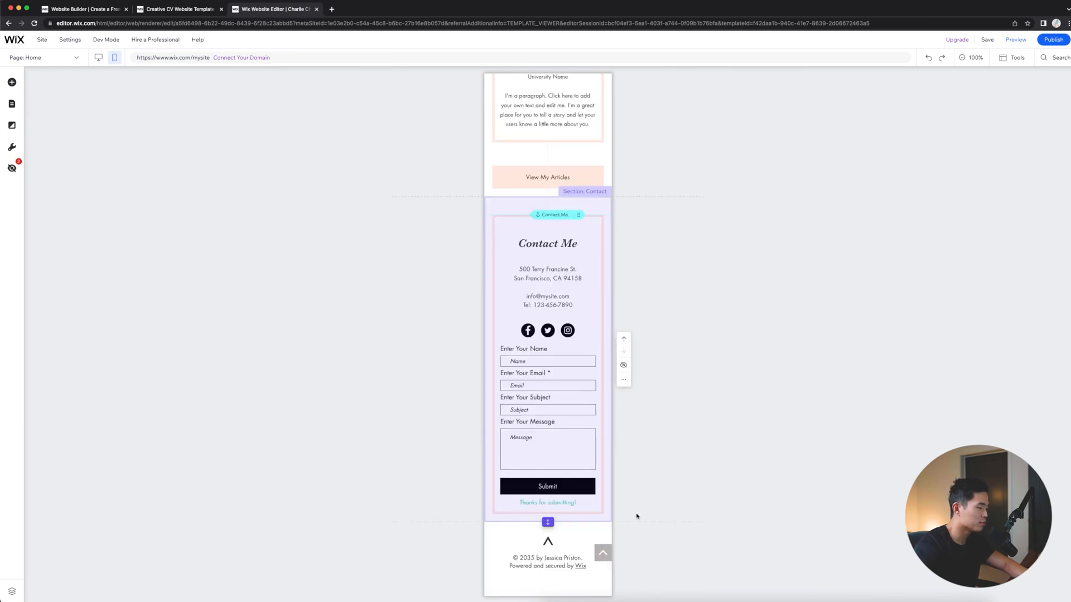
pyautogui.scroll(15, 580, 391)
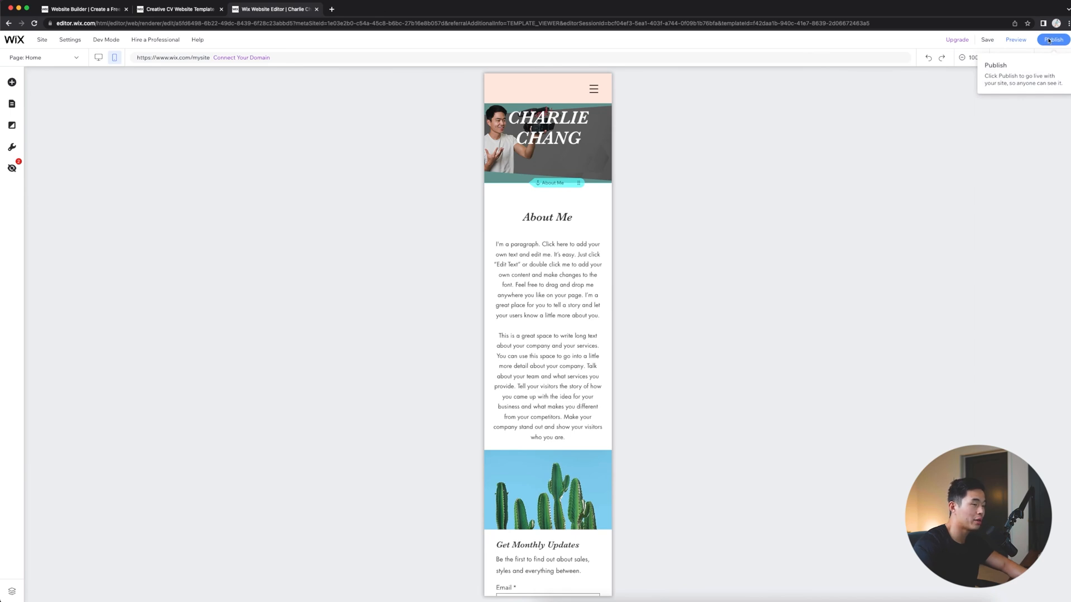
pyautogui.click(98, 57)
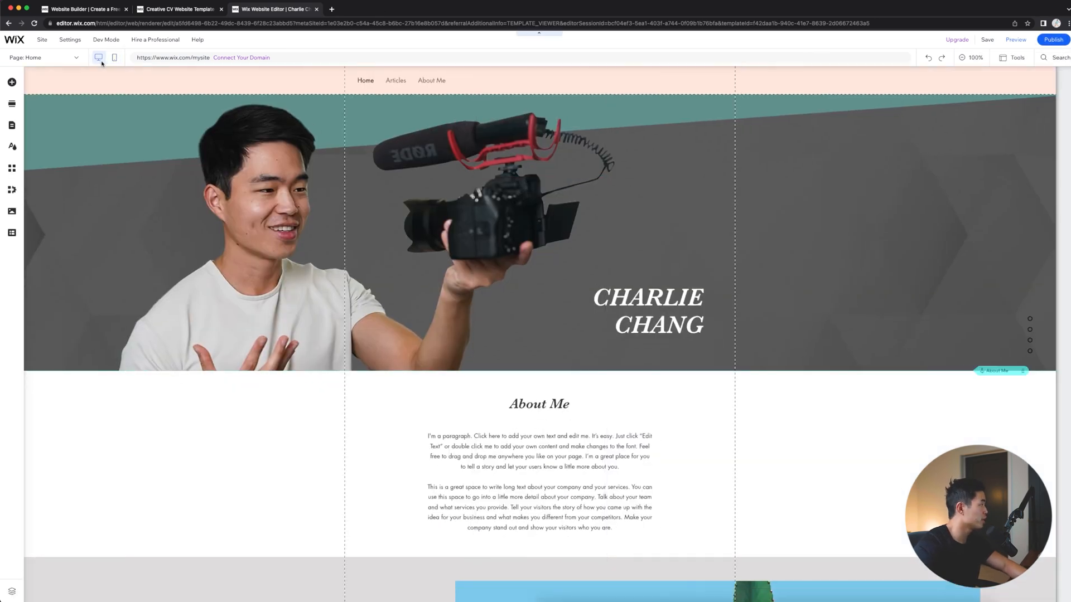
# - Open the blog's Post page and look through the layout of its sample article
pyautogui.click(40, 61)
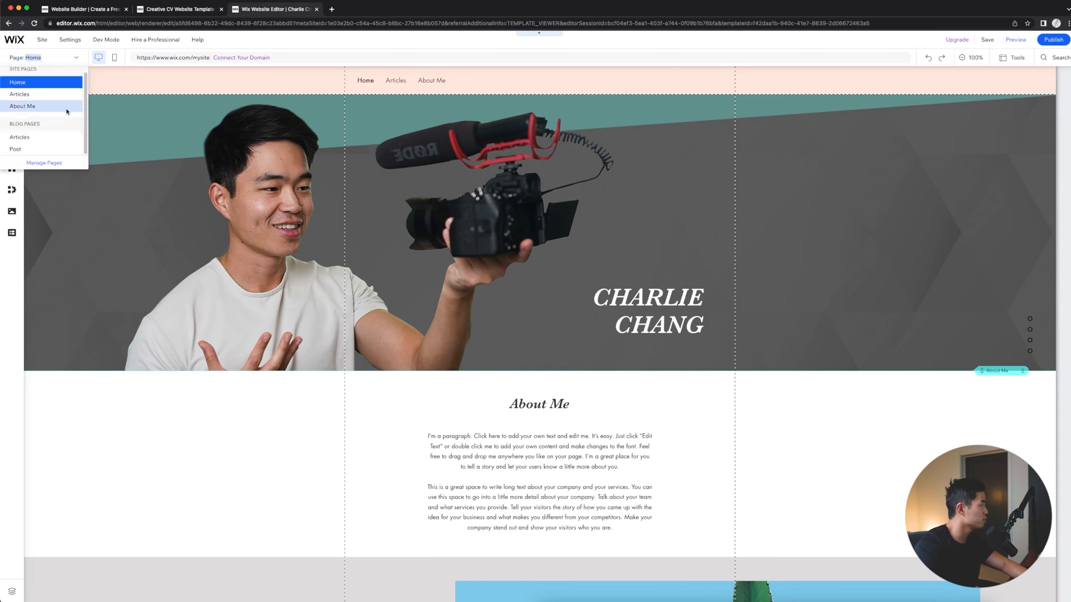
pyautogui.click(25, 149)
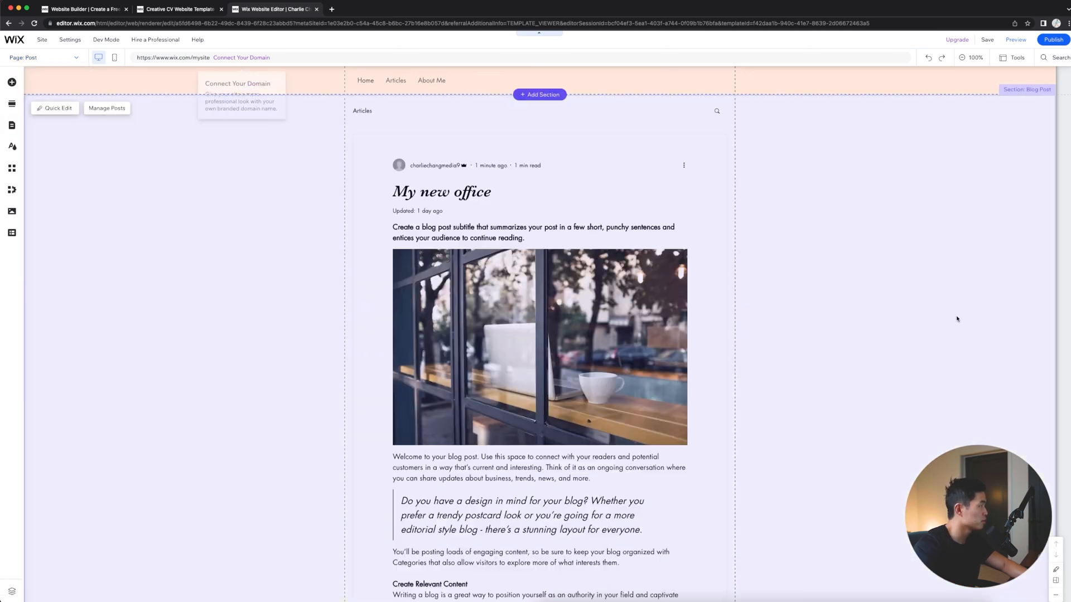
pyautogui.scroll(-15, 797, 306)
pyautogui.scroll(10, 625, 334)
pyautogui.scroll(3, 625, 335)
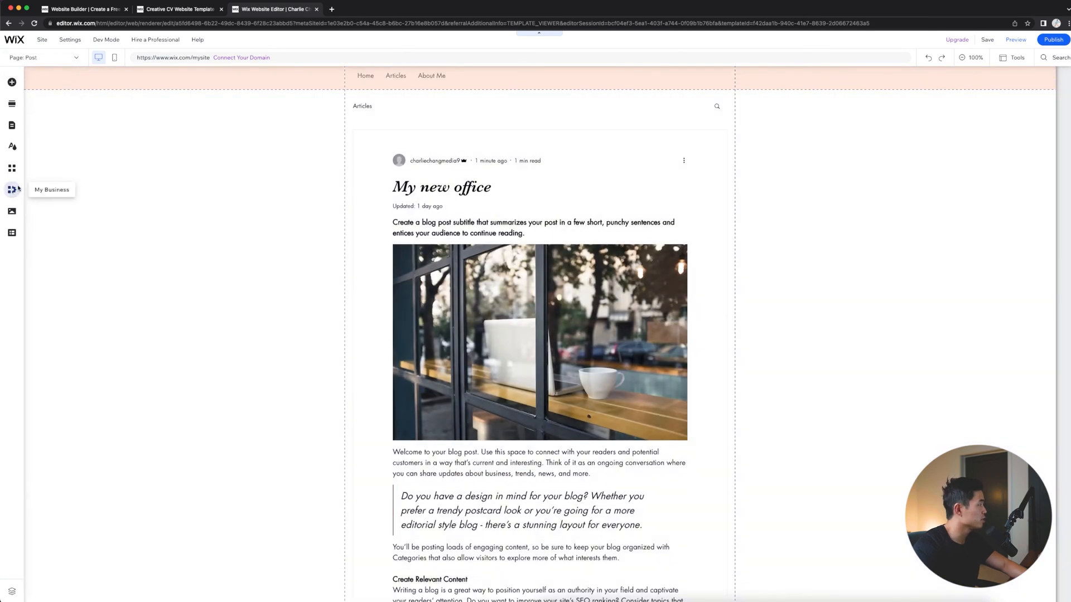
pyautogui.click(14, 42)
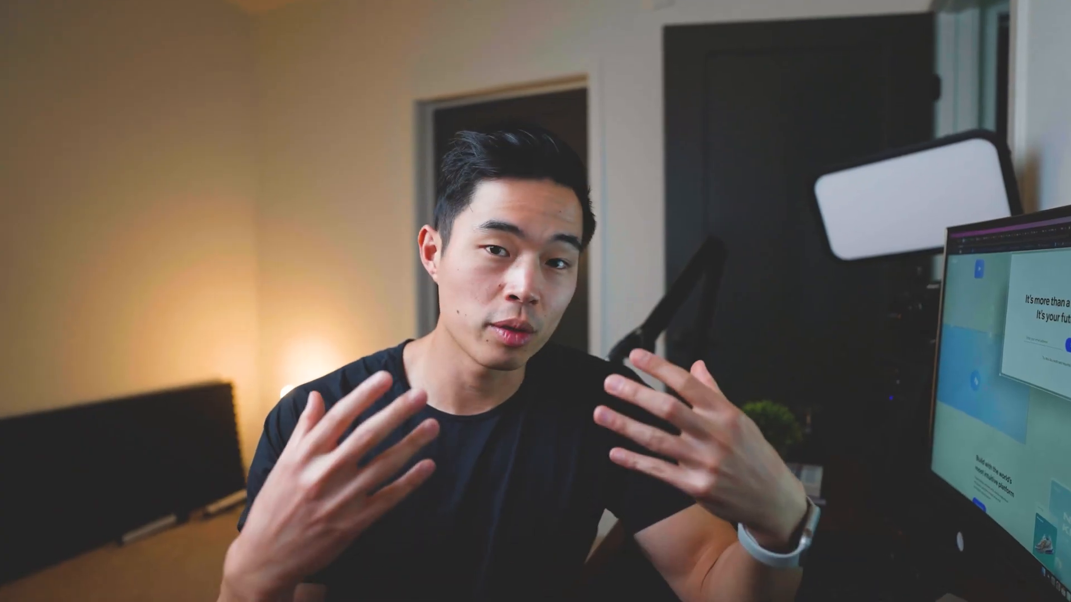
# - Create a new blog post from the site dashboard and title it "TITLE OF BLOG"
pyautogui.moveTo(31, 216)
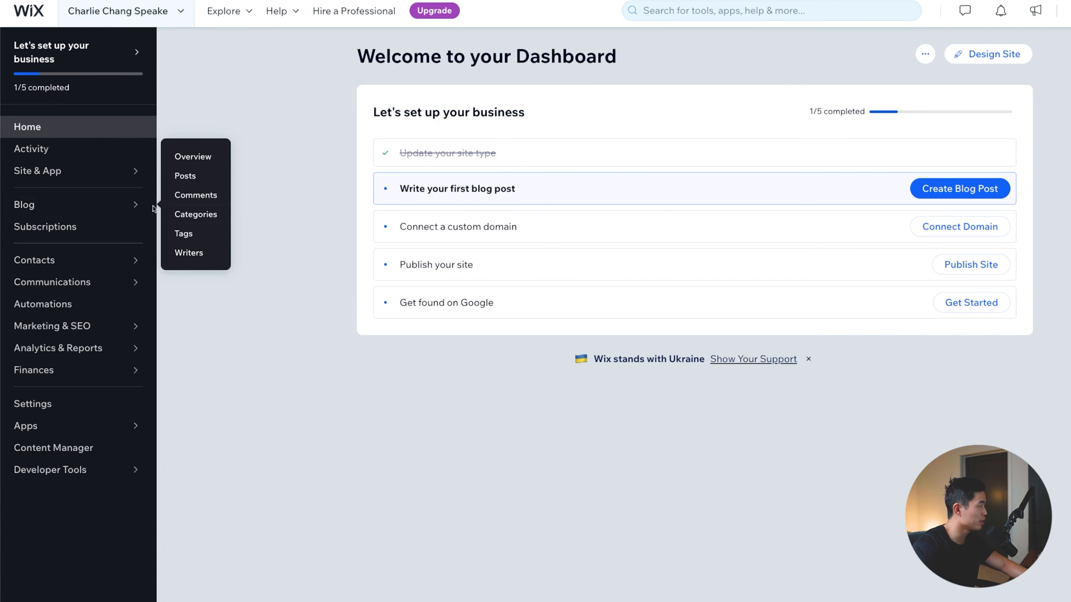
pyautogui.click(185, 176)
pyautogui.click(887, 86)
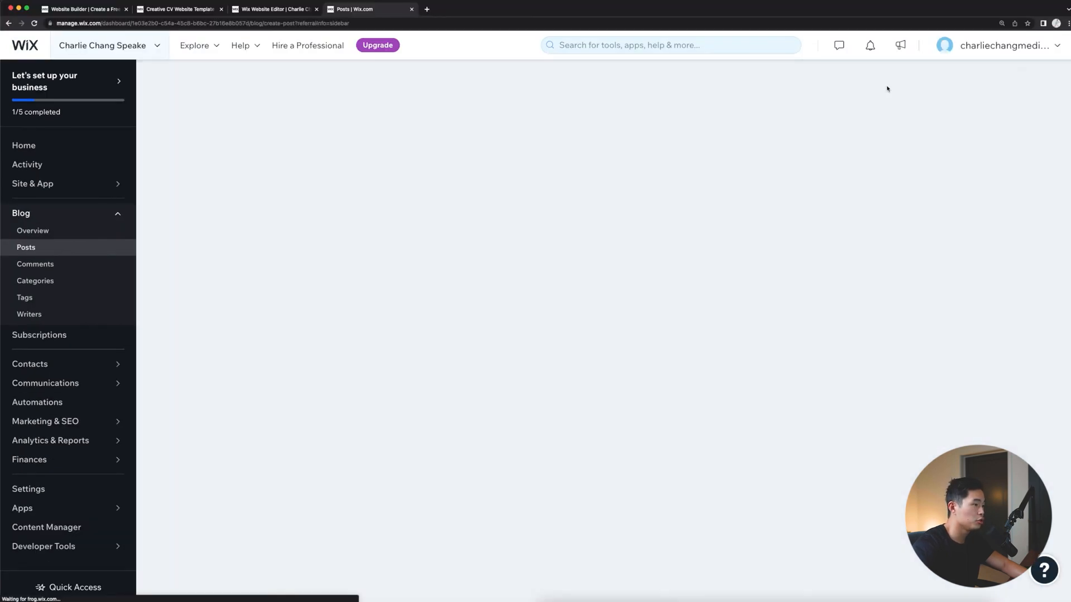
pyautogui.write('TITLE ')
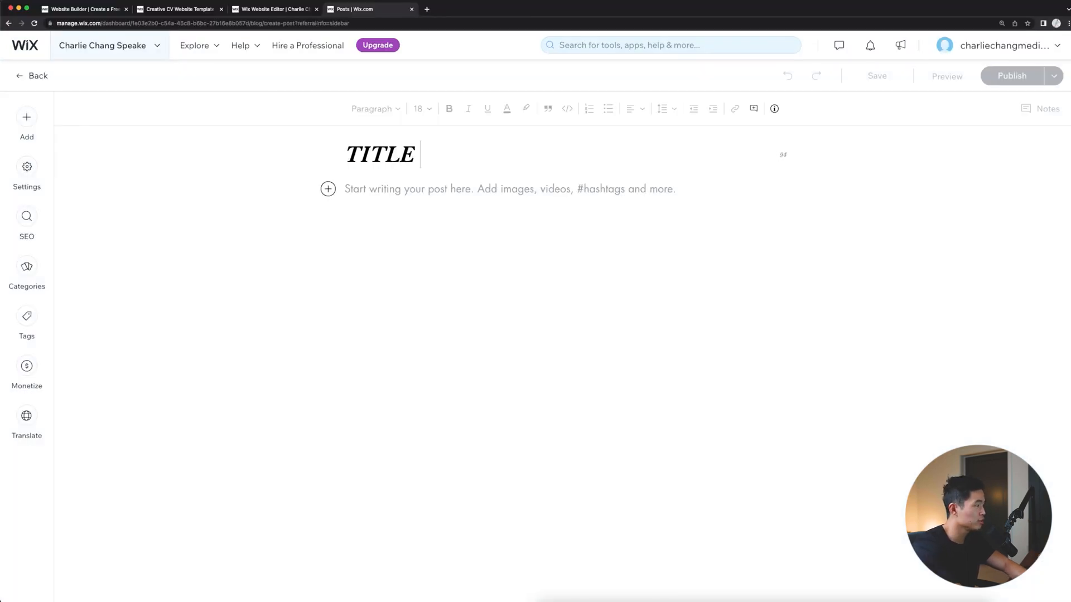
pyautogui.write('OF BLOG')
pyautogui.click(451, 193)
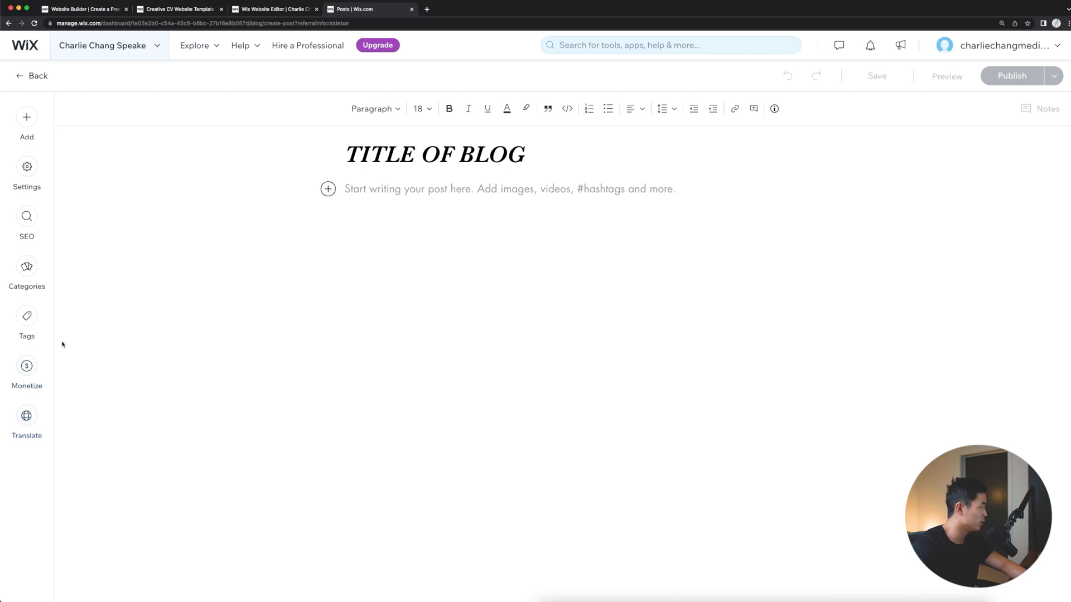
# - Insert the red-shirt portrait photo from Site Files into the post body and publish the post
pyautogui.click(29, 119)
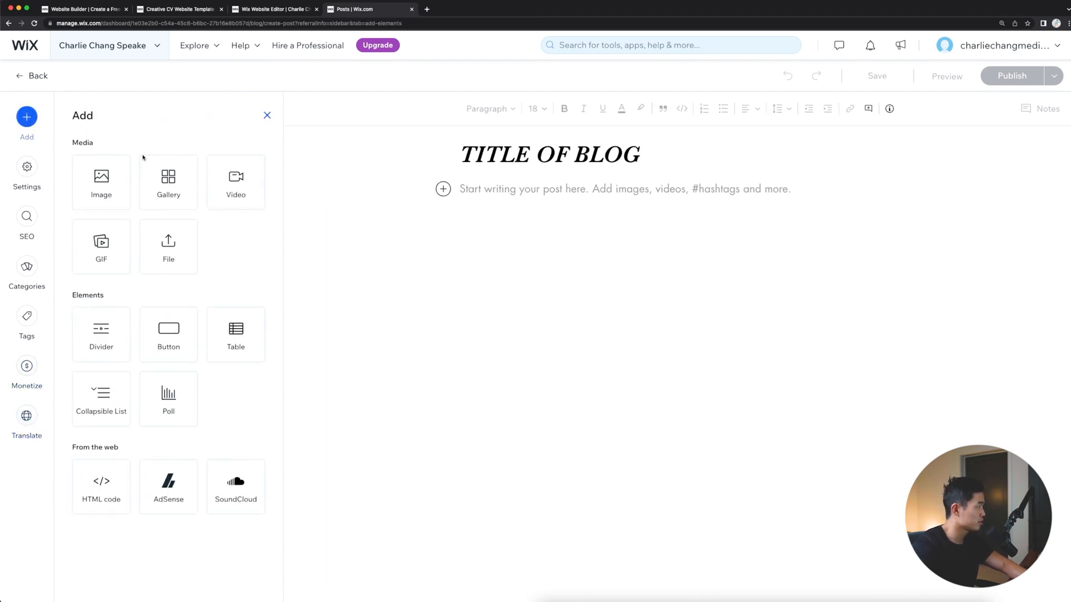
pyautogui.click(105, 184)
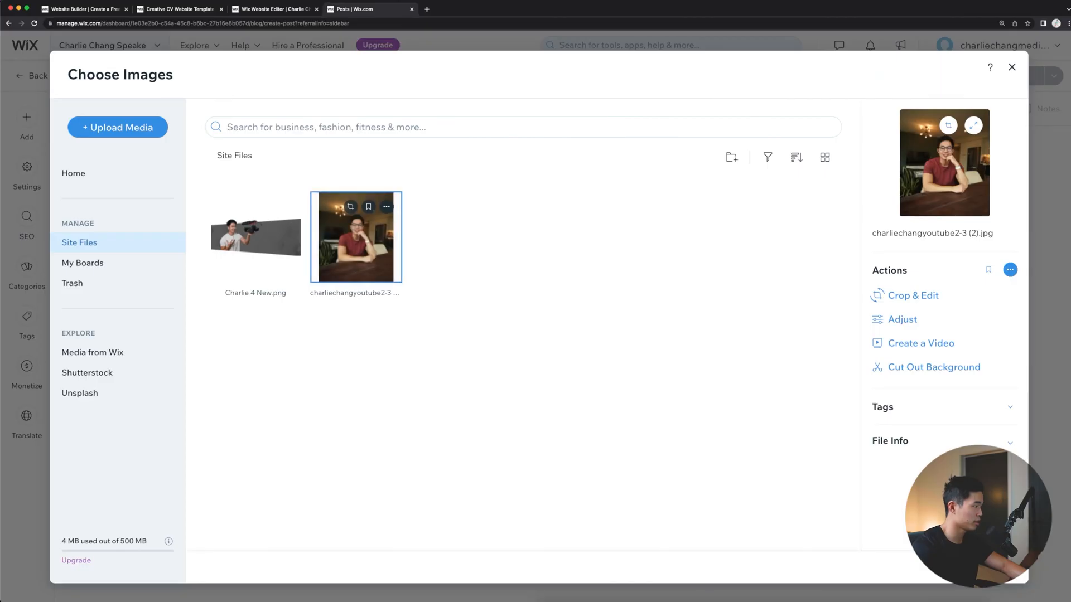
pyautogui.click(980, 567)
pyautogui.scroll(-2, 487, 550)
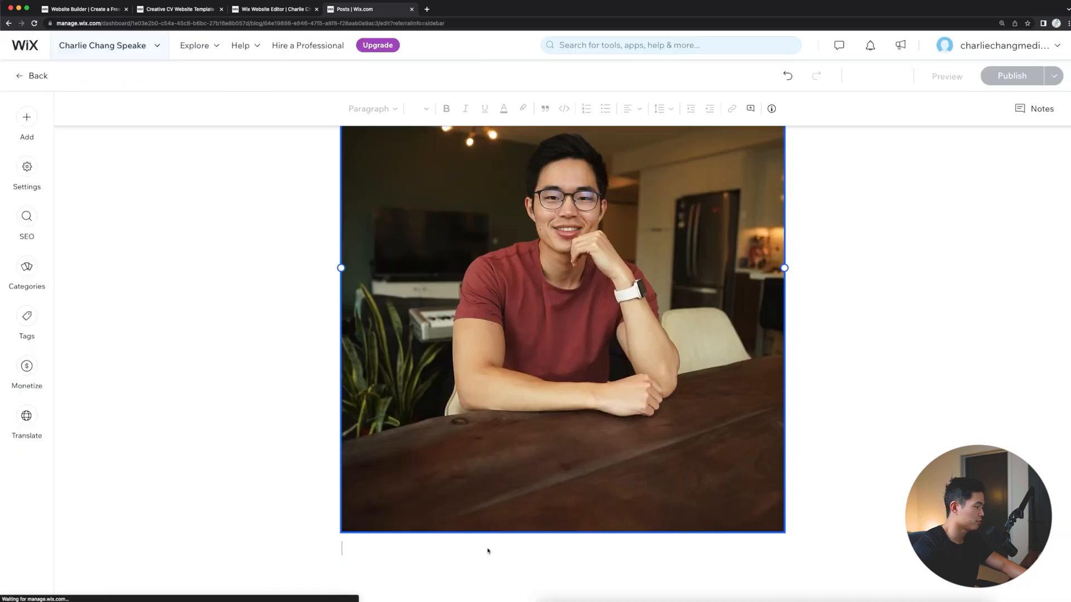
pyautogui.click(486, 549)
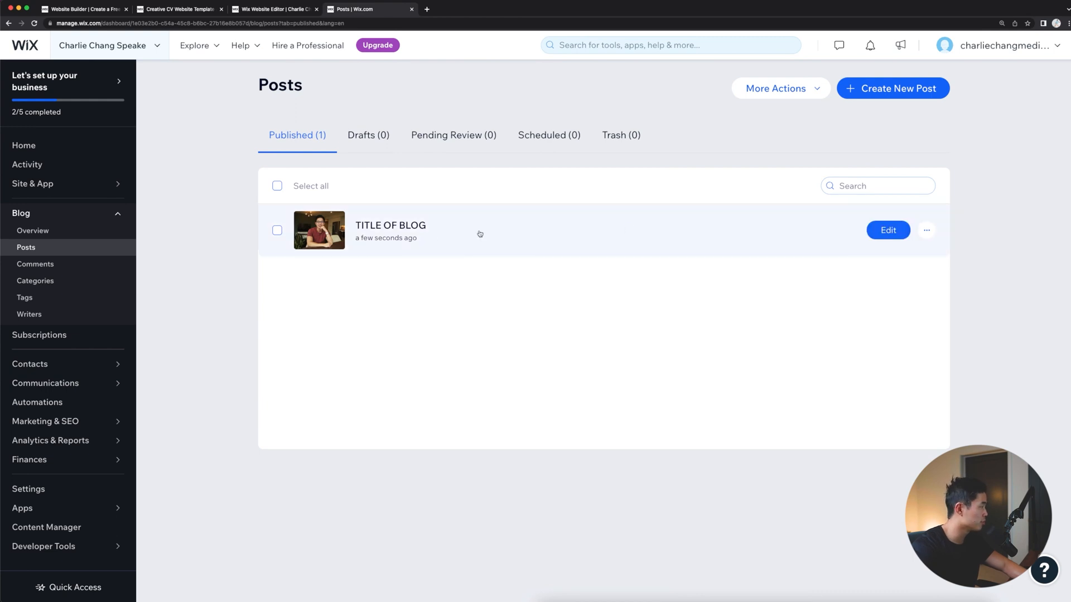
# - Return to the dashboard home, reload the site editor and look over the Post page and the home page's sections
pyautogui.click(84, 143)
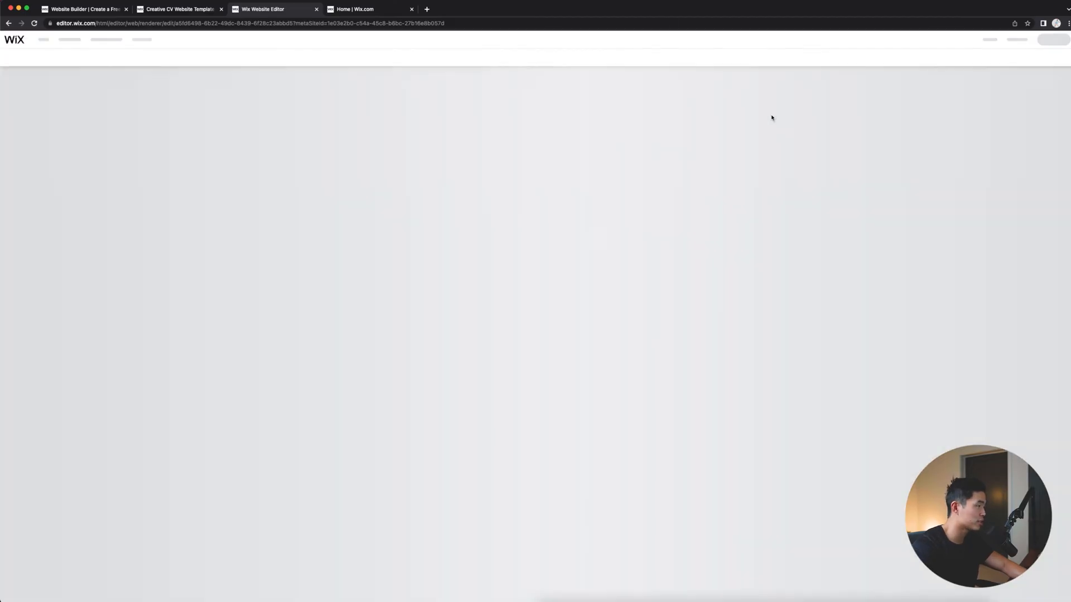
pyautogui.scroll(-20, 770, 167)
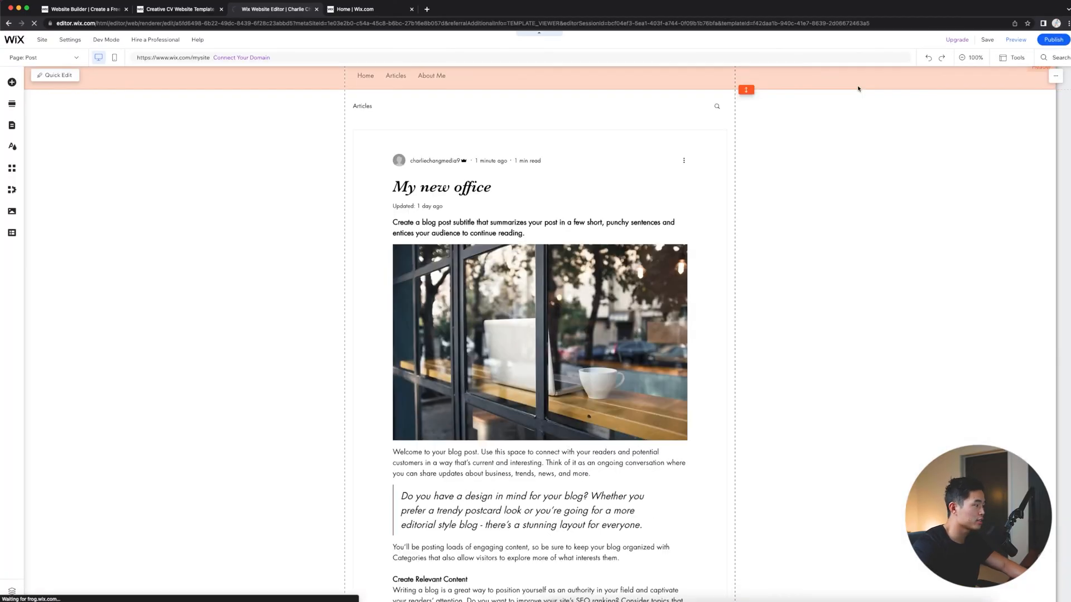
pyautogui.scroll(10, 780, 178)
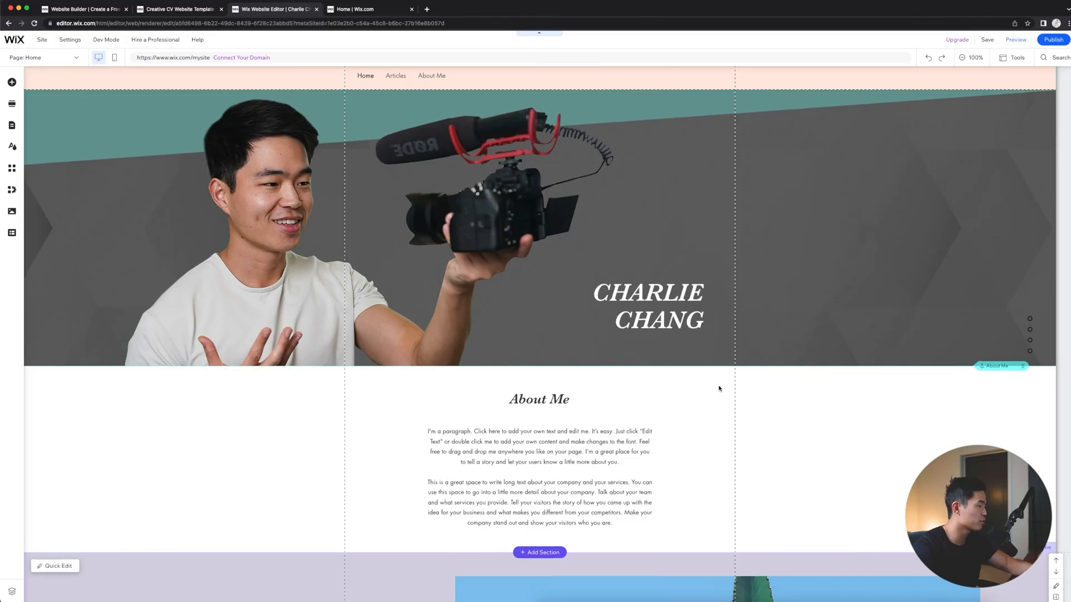
pyautogui.click(150, 416)
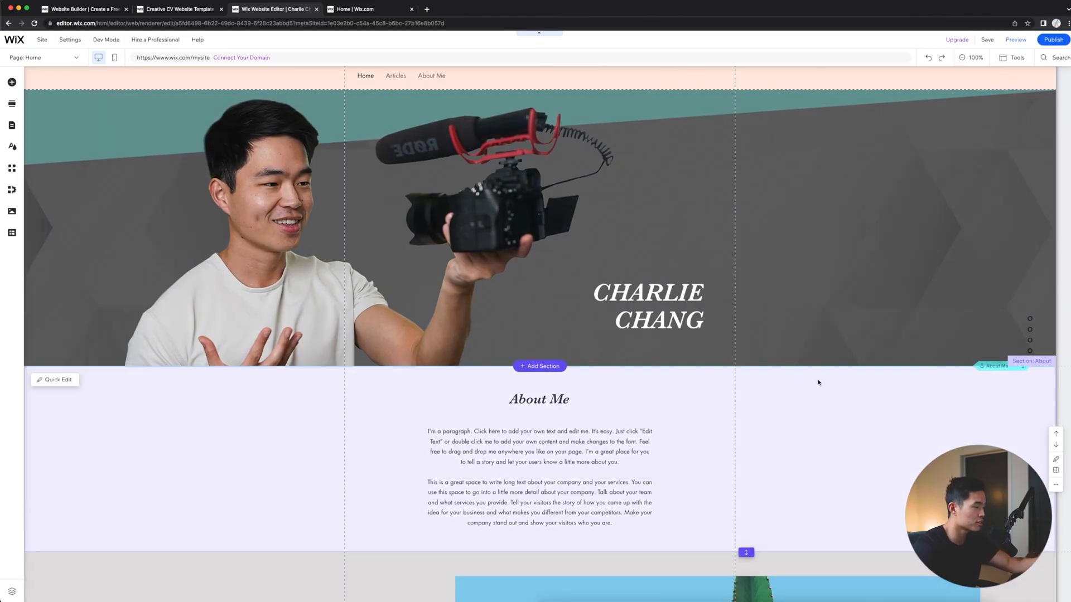
pyautogui.click(867, 274)
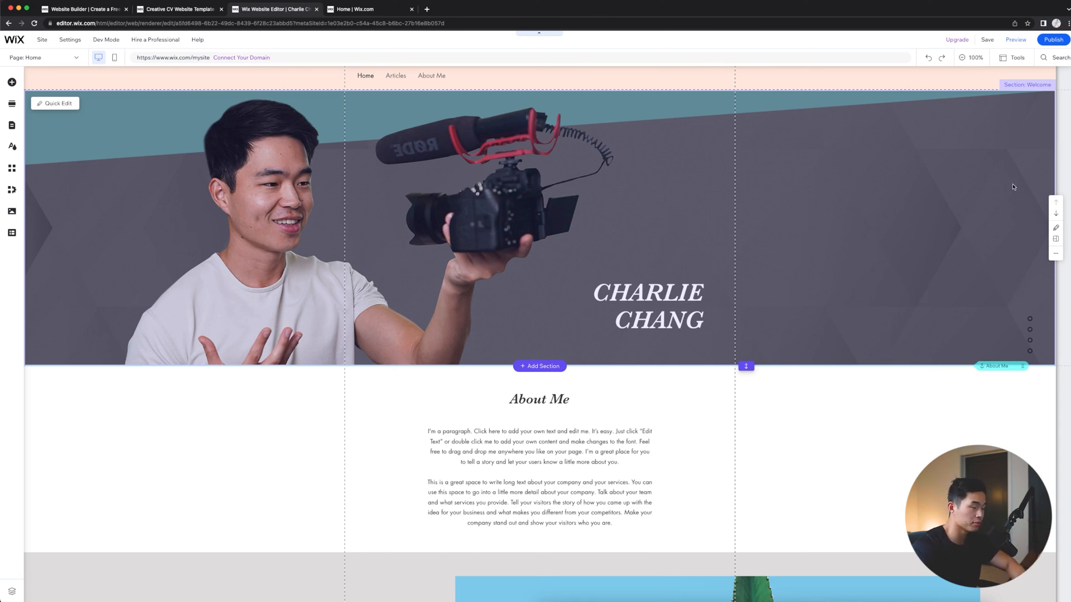
pyautogui.scroll(1, 952, 87)
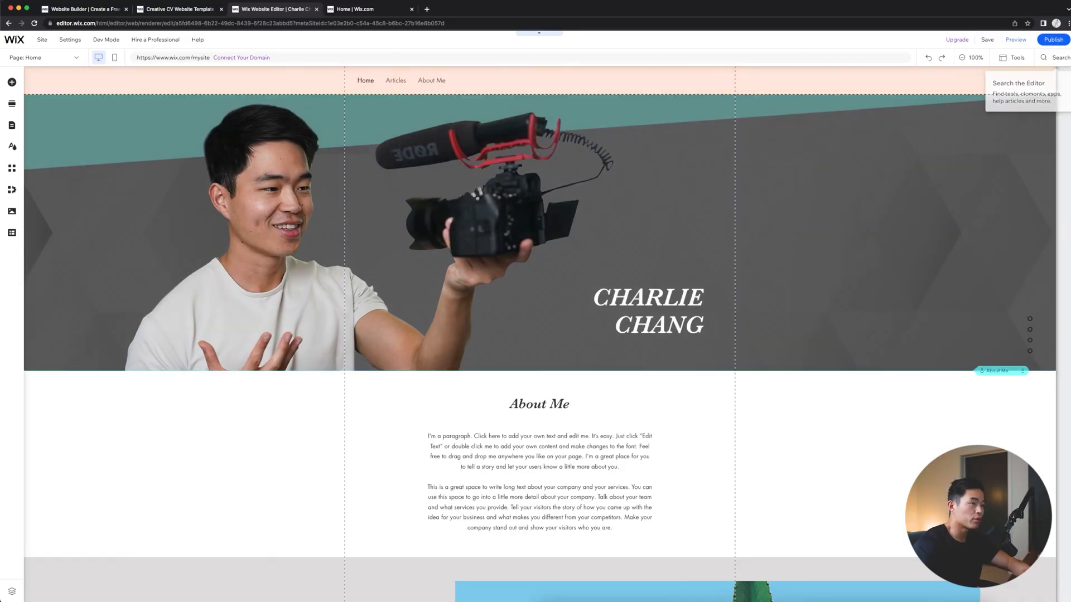
# - Publish the site and check the live home page from the header down past the Get Monthly Updates section, reloading it once
pyautogui.click(1054, 40)
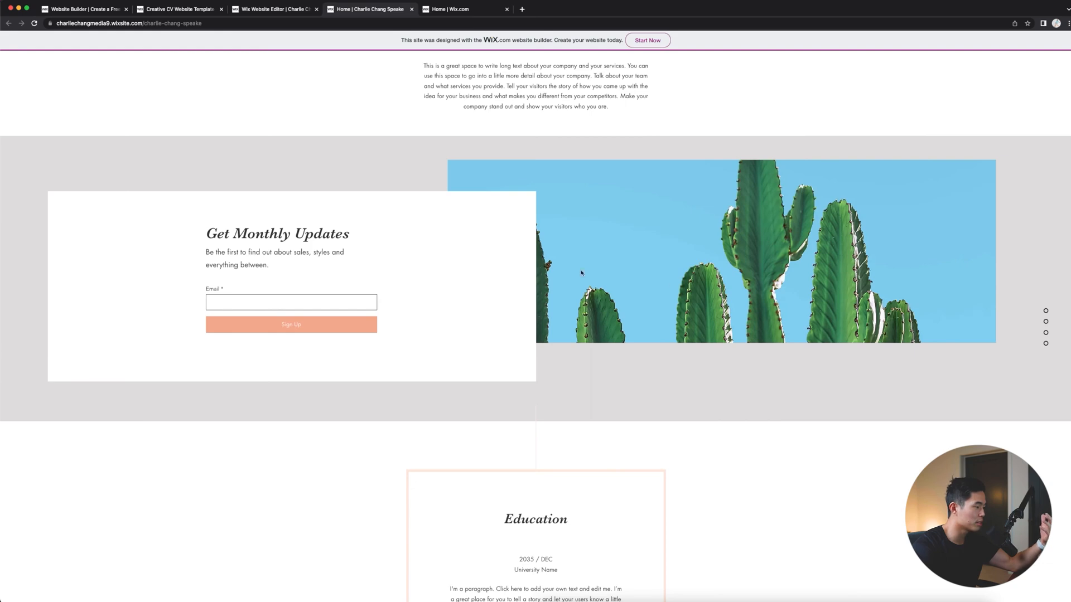
pyautogui.scroll(-2, 561, 271)
pyautogui.scroll(8, 750, 327)
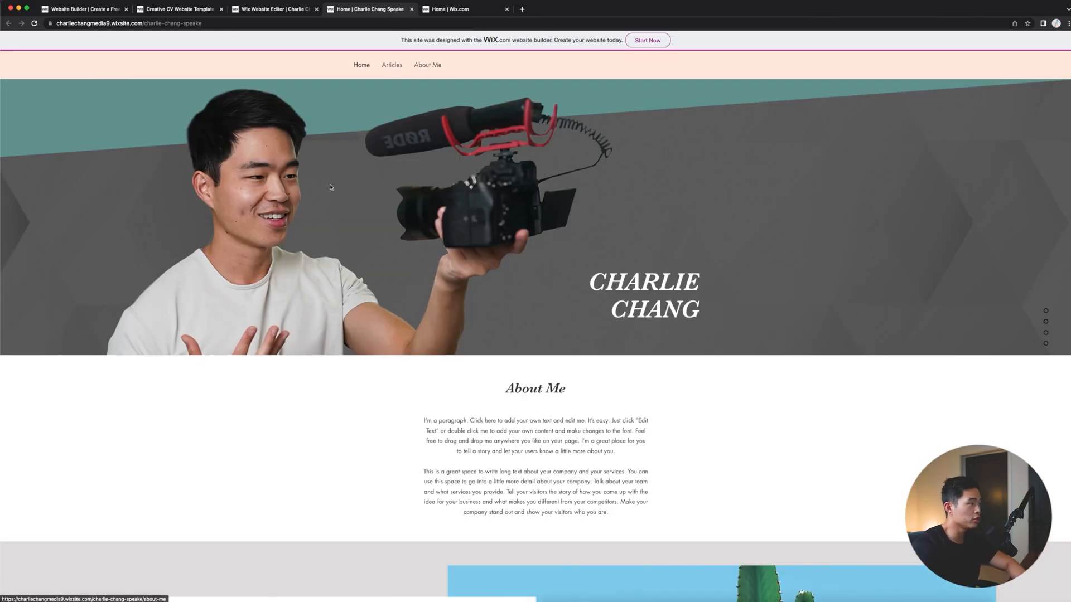
pyautogui.scroll(-5, 894, 405)
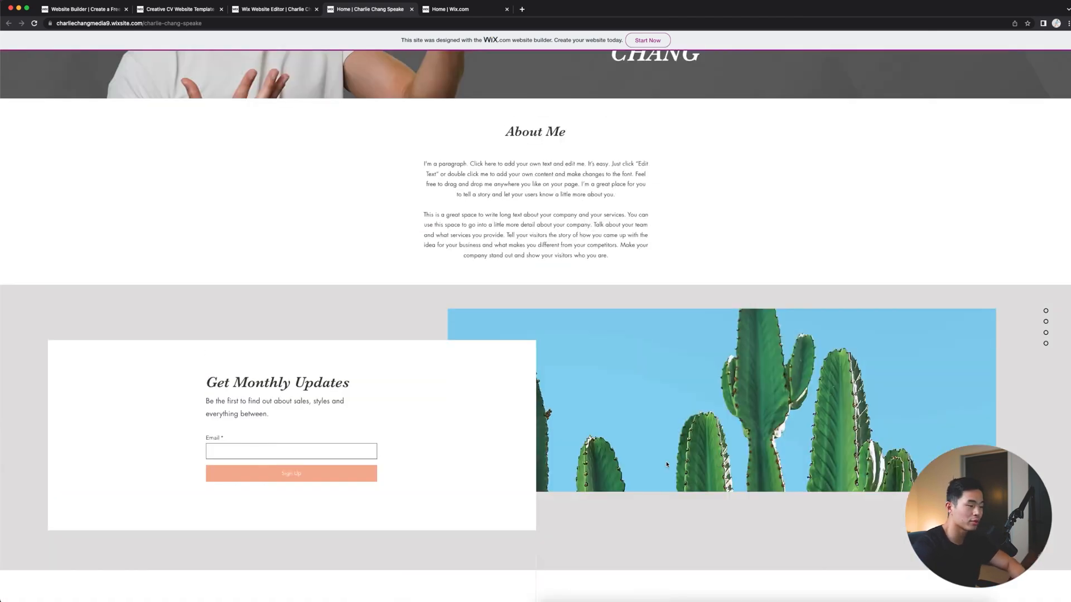
pyautogui.press('super+r')
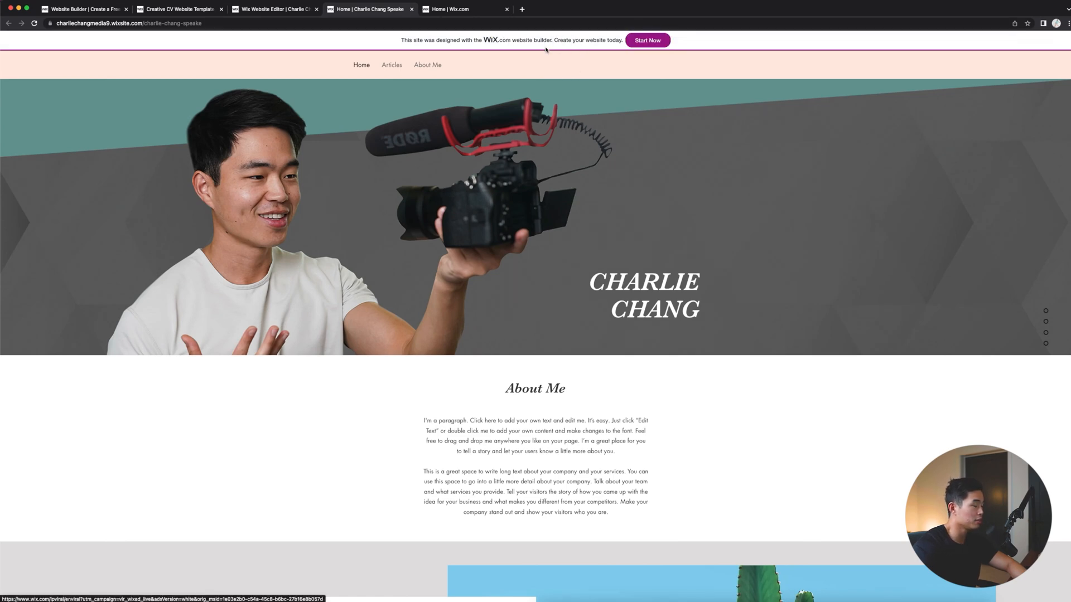
pyautogui.scroll(-3, 753, 278)
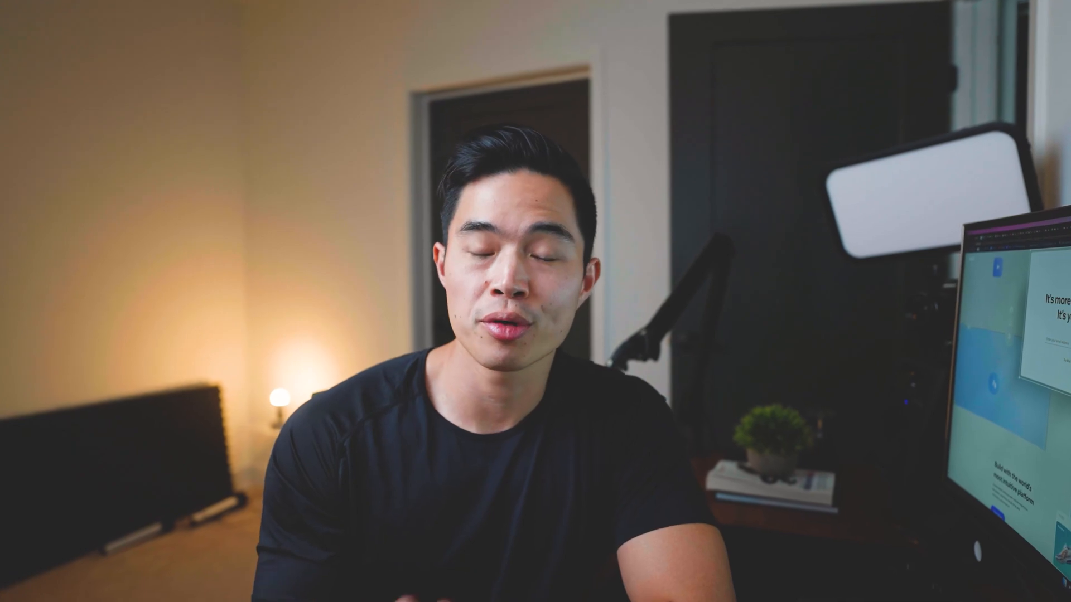